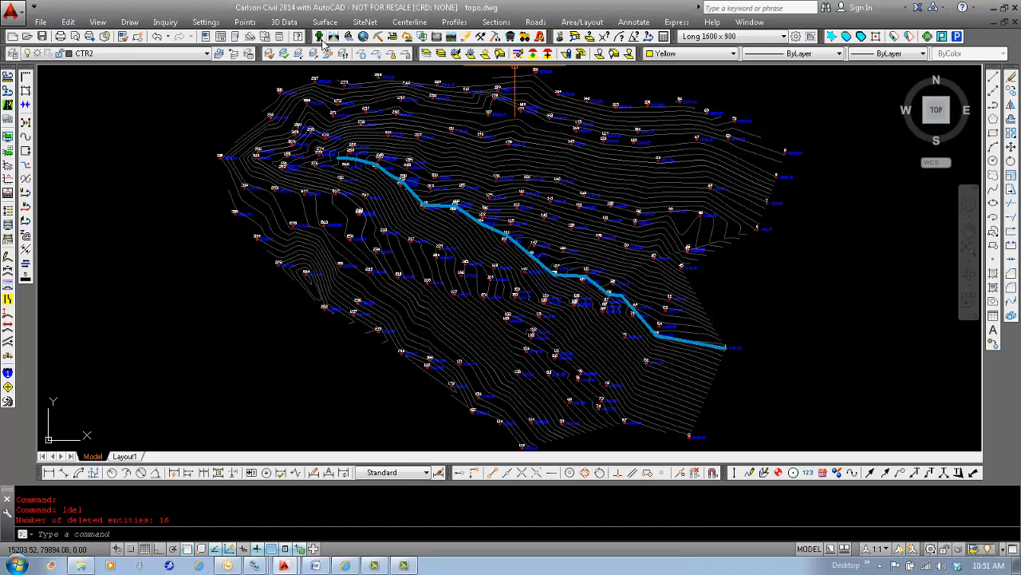
Start a new section alignment file named CHANNEL A.mxs in the Hec ras folder, replacing the existing file.
{"action": "left_click", "coordinate": [498, 22]}
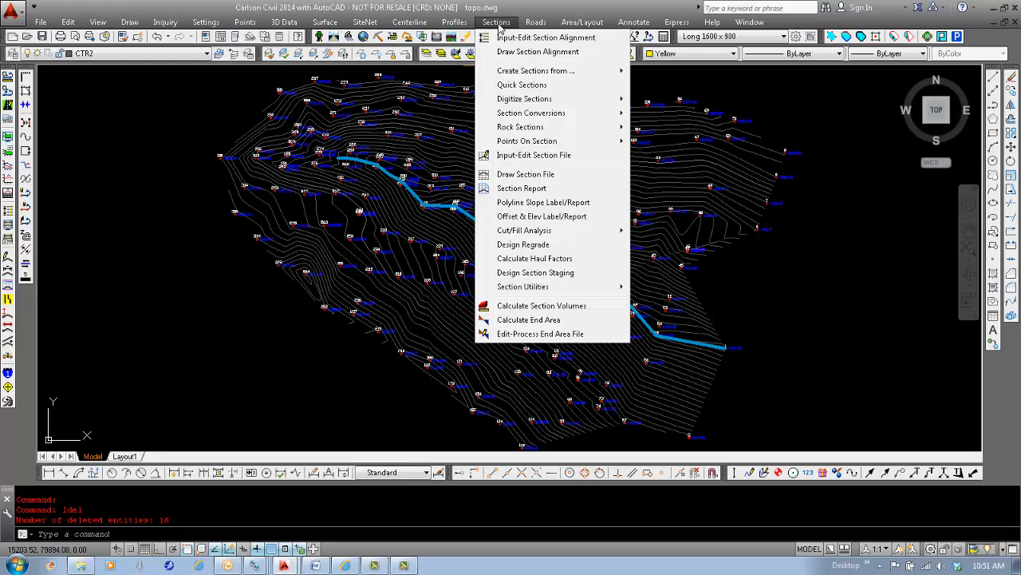
{"action": "left_click", "coordinate": [508, 38]}
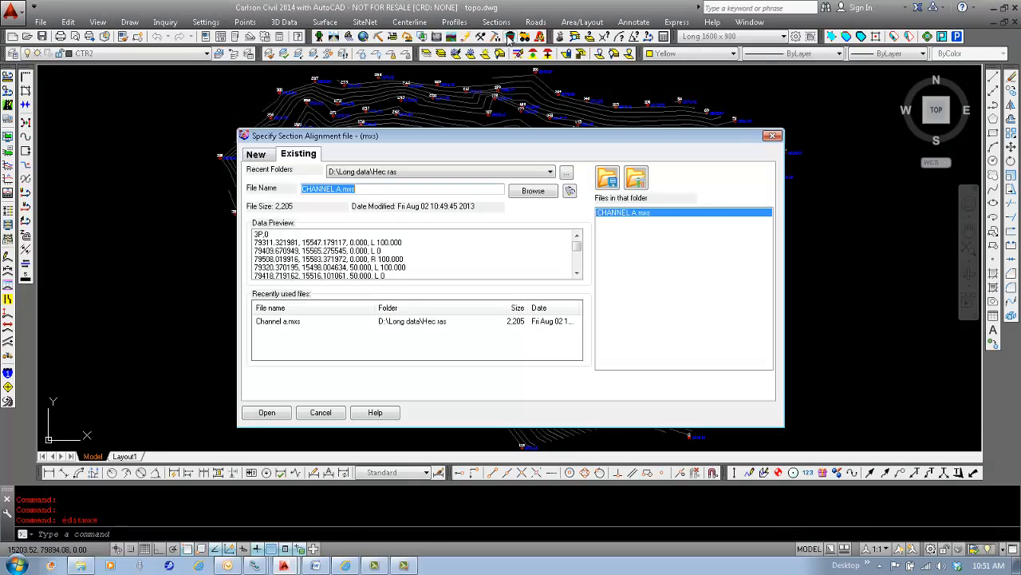
{"action": "left_click", "coordinate": [255, 156]}
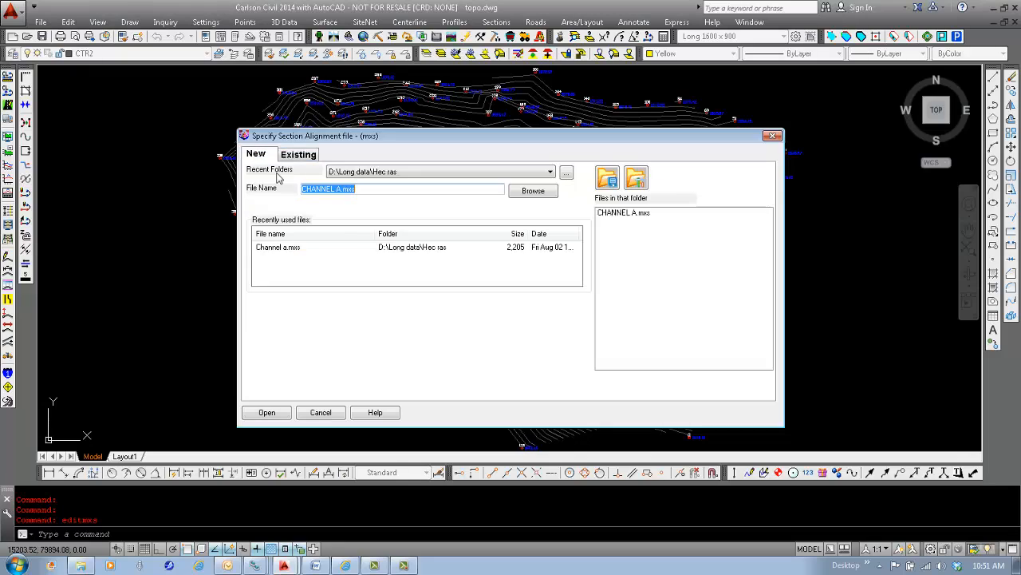
{"action": "left_click", "coordinate": [269, 415]}
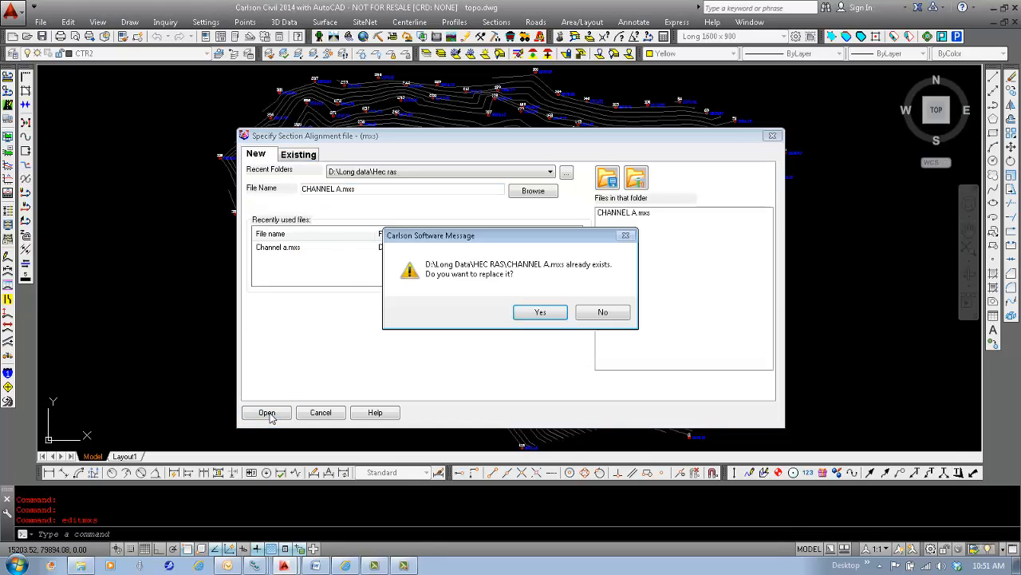
{"action": "left_click", "coordinate": [537, 313]}
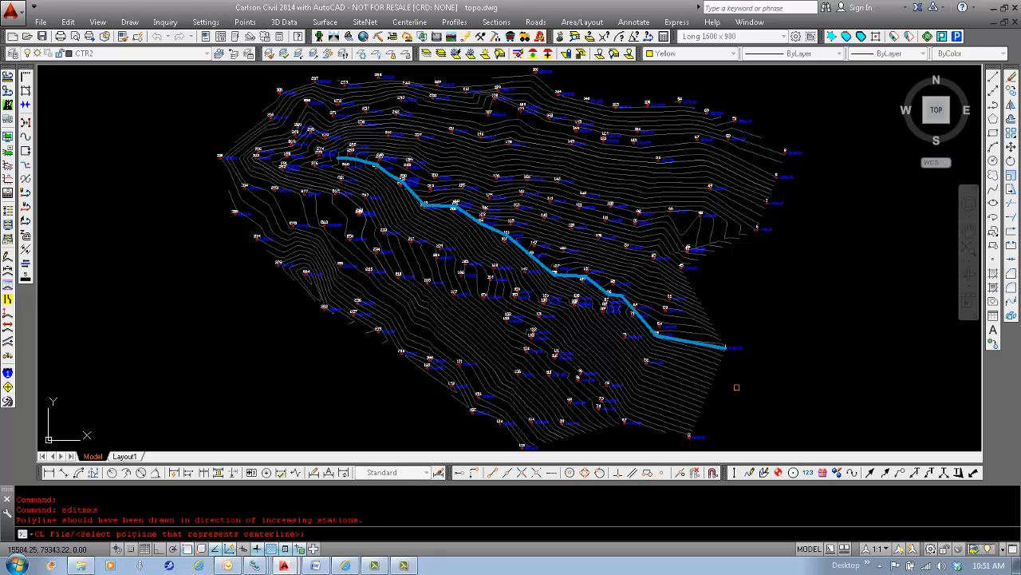
Use the blue channel 3D polyline as the section centerline, with a beginning station of 0.00.
{"action": "left_click", "coordinate": [722, 344]}
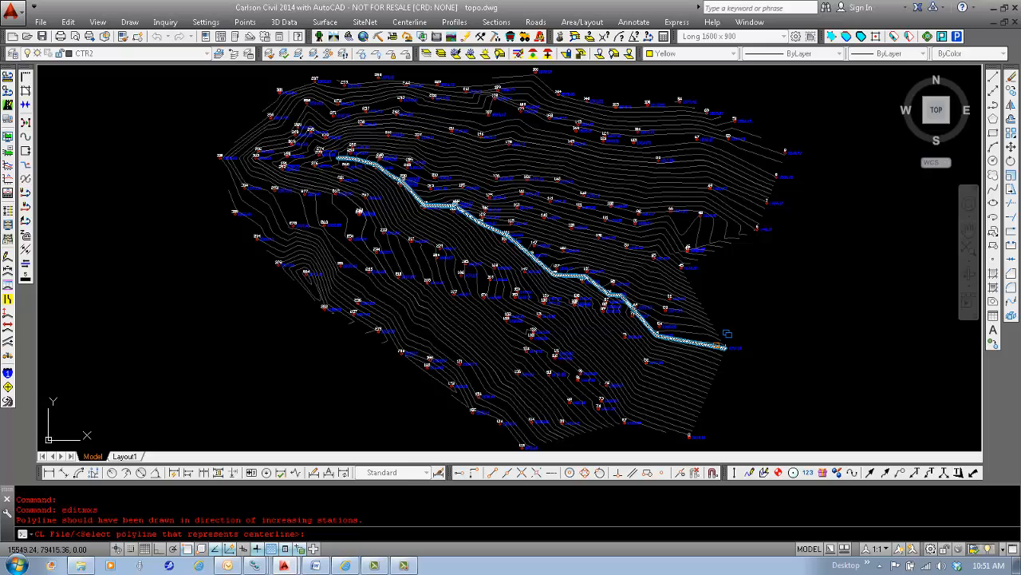
{"action": "left_click", "coordinate": [727, 334]}
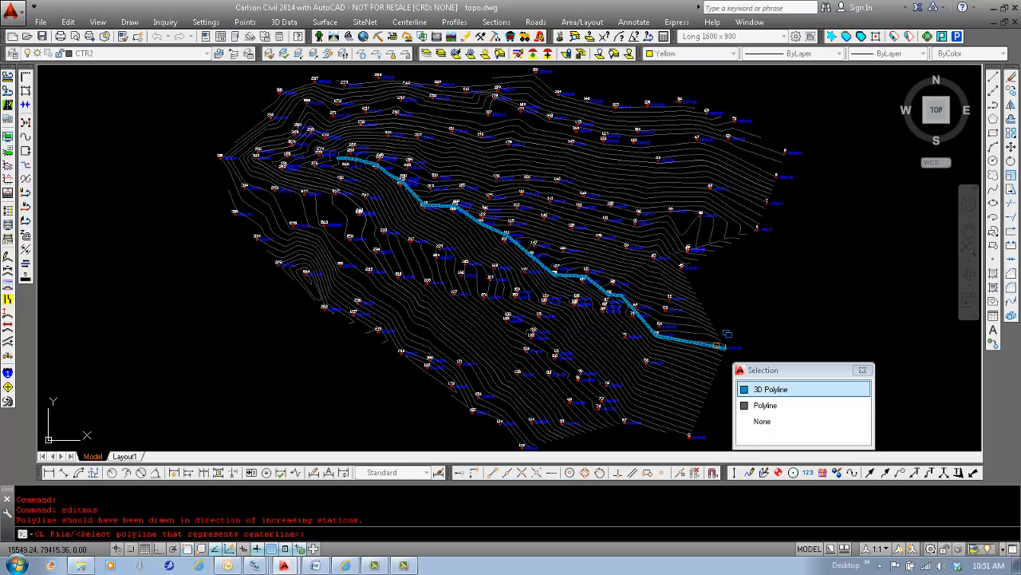
{"action": "left_click", "coordinate": [773, 388]}
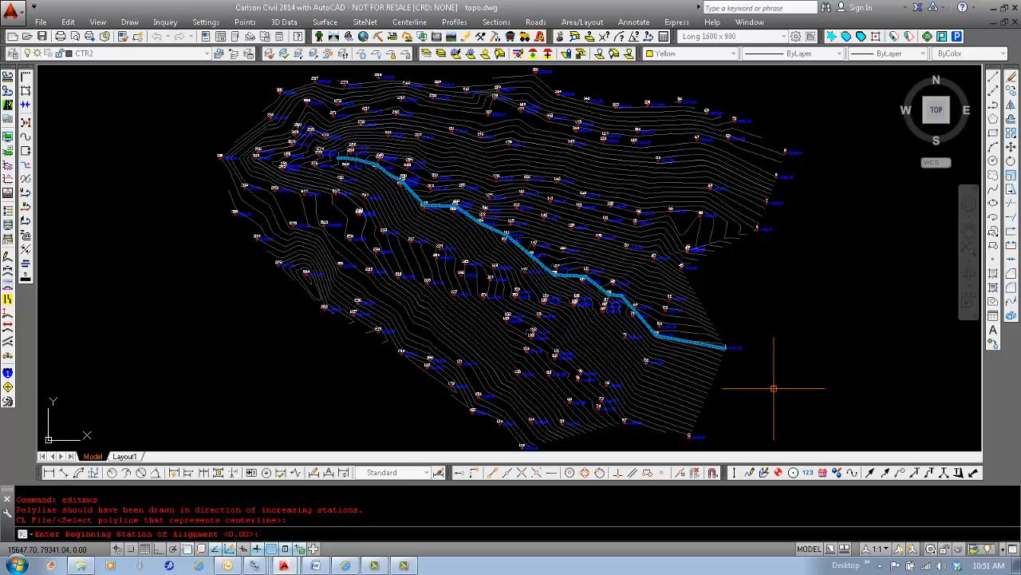
{"action": "key", "text": "Return"}
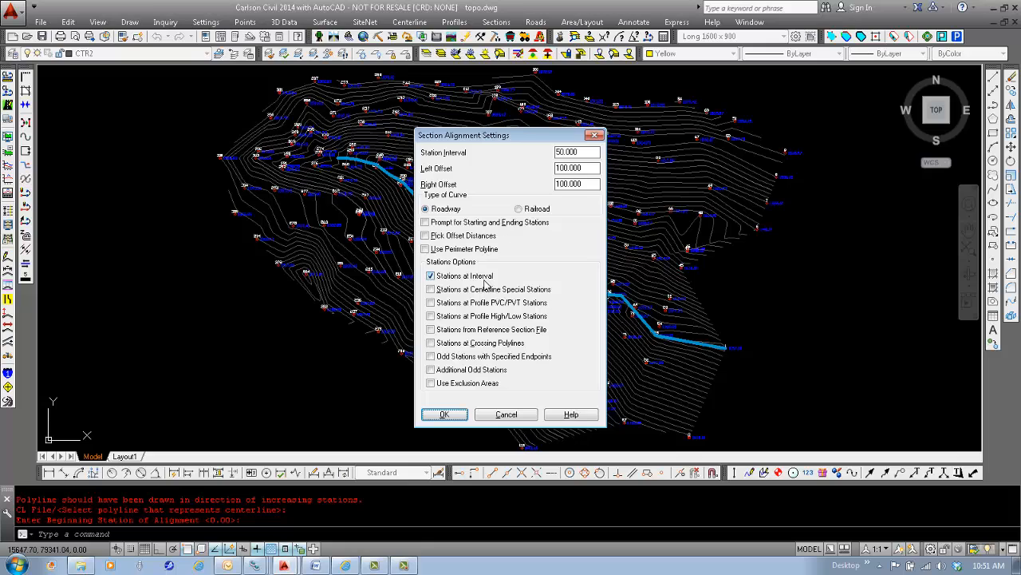
Generate section stations at a 50 interval with left and right offsets of 100, and save the alignment.
{"action": "left_click", "coordinate": [445, 415]}
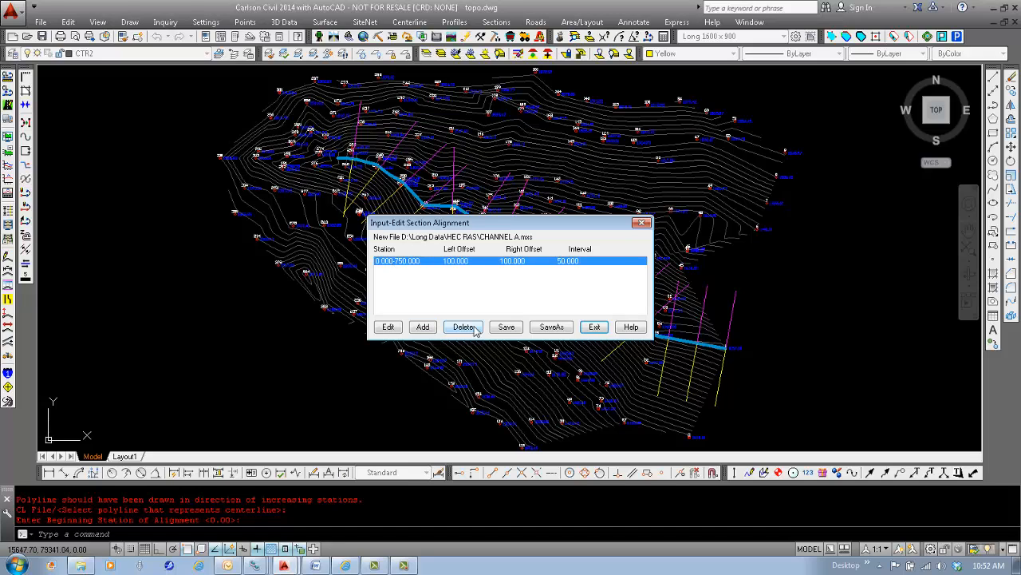
{"action": "left_click", "coordinate": [506, 329]}
{"action": "left_click", "coordinate": [591, 327]}
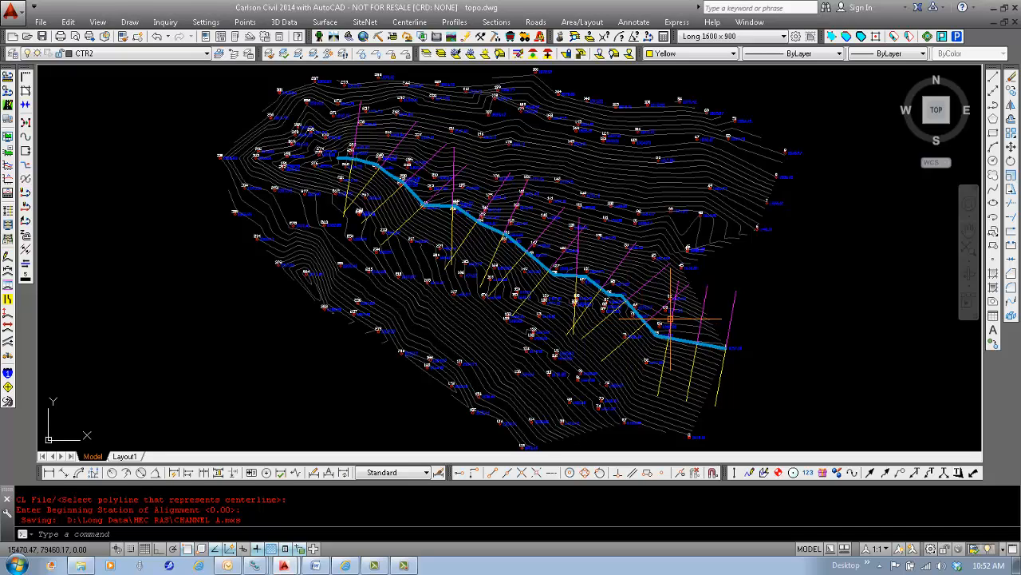
Draw the CHANNEL A.mxs section alignment as polylines on layer MXS, without station labels.
{"action": "scroll", "coordinate": [671, 319], "scroll_direction": "up", "scroll_amount": 2}
{"action": "scroll", "coordinate": [670, 319], "scroll_direction": "down", "scroll_amount": 2}
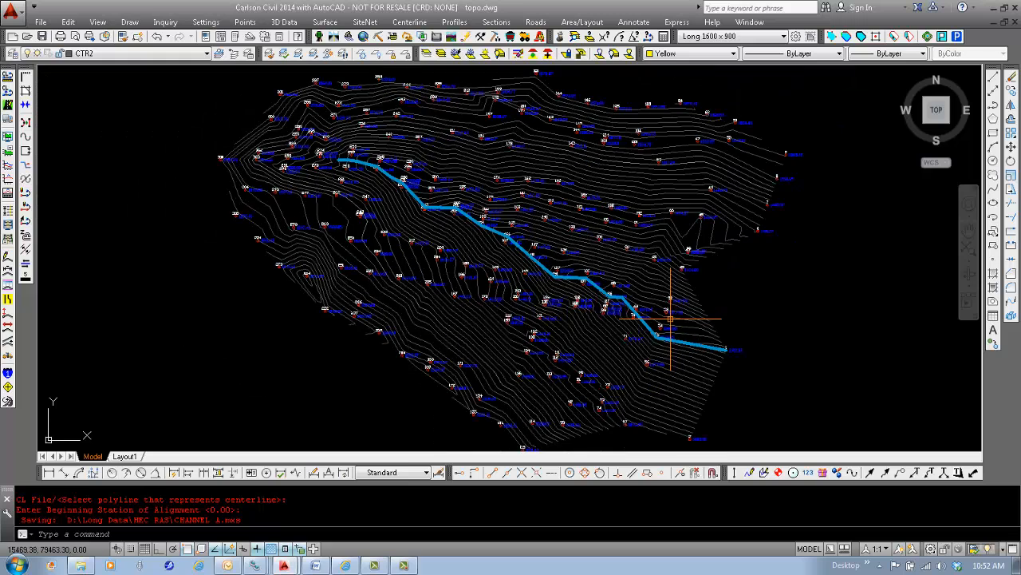
{"action": "left_click", "coordinate": [498, 23]}
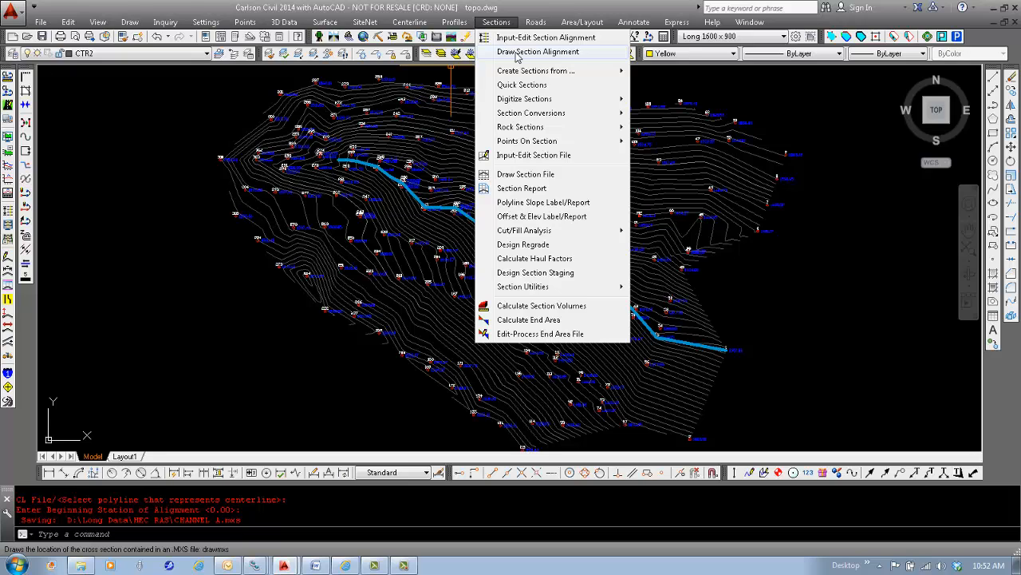
{"action": "left_click", "coordinate": [517, 53]}
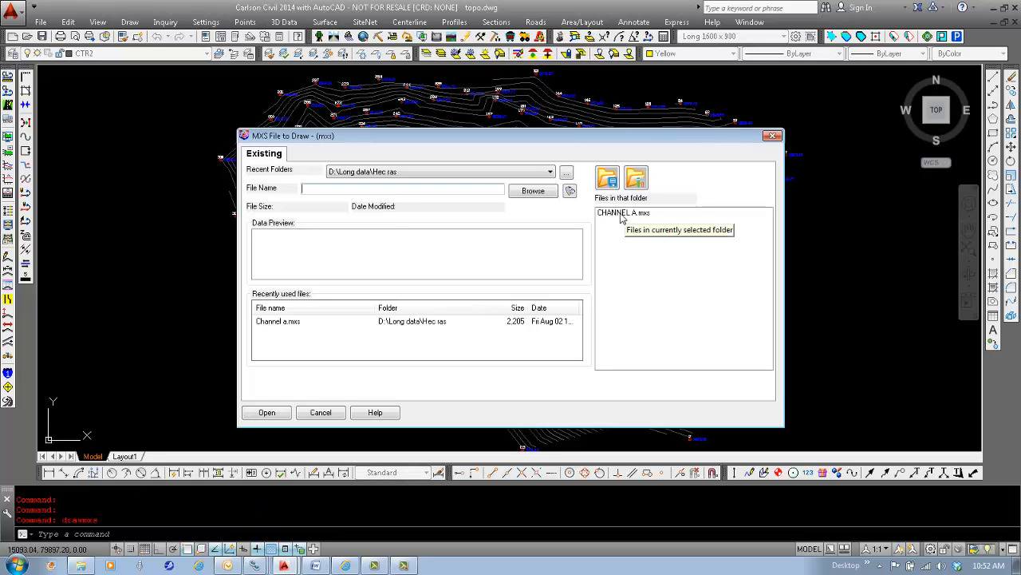
{"action": "double_click", "coordinate": [622, 213]}
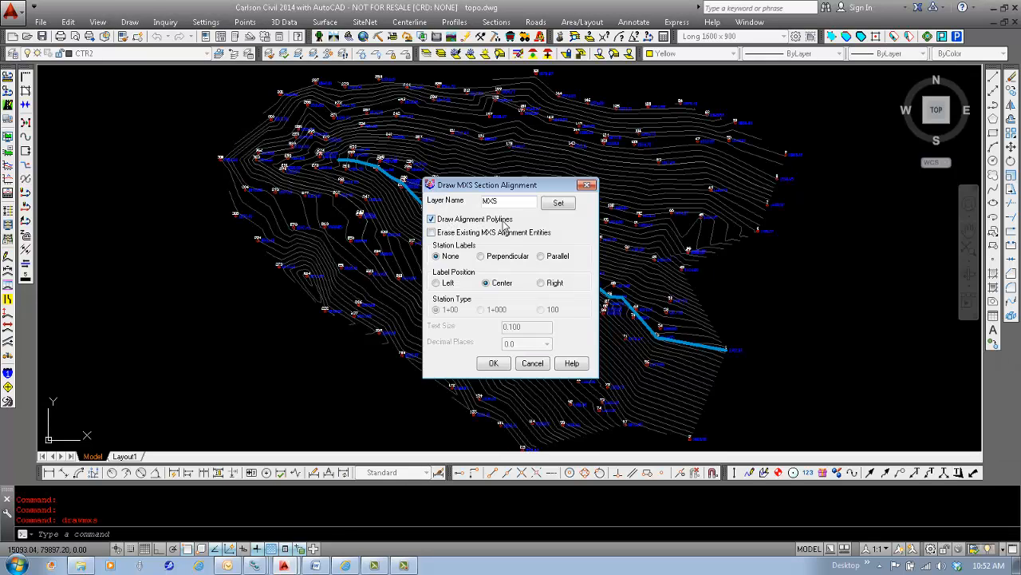
{"action": "left_click", "coordinate": [493, 364]}
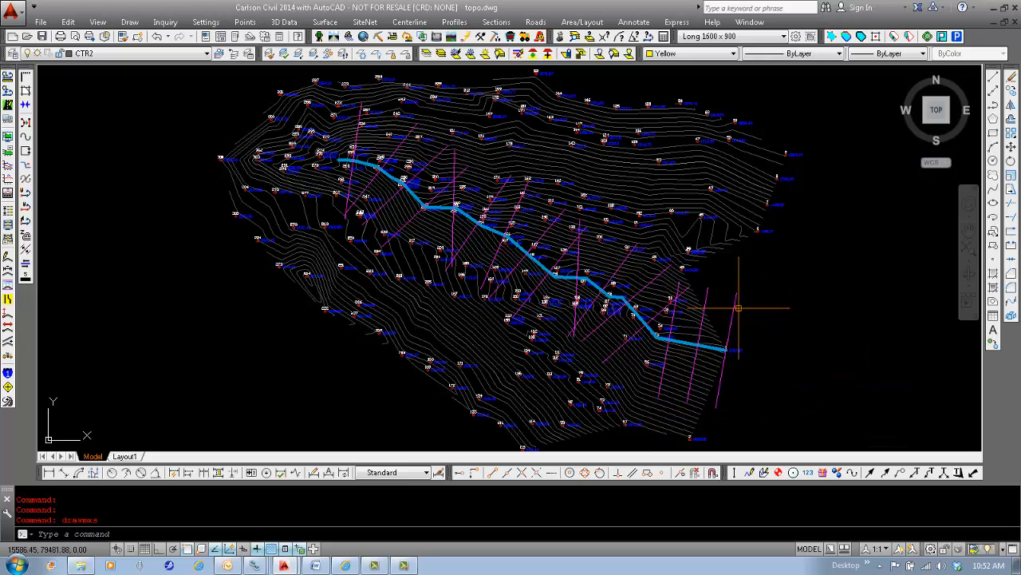
Create sections from the EG.tin surface along CHANNEL A.mxs with automatic triangulation linking, overwriting the section file CHANNEL A.sct.
{"action": "left_click", "coordinate": [498, 24]}
{"action": "mouse_move", "coordinate": [516, 74]}
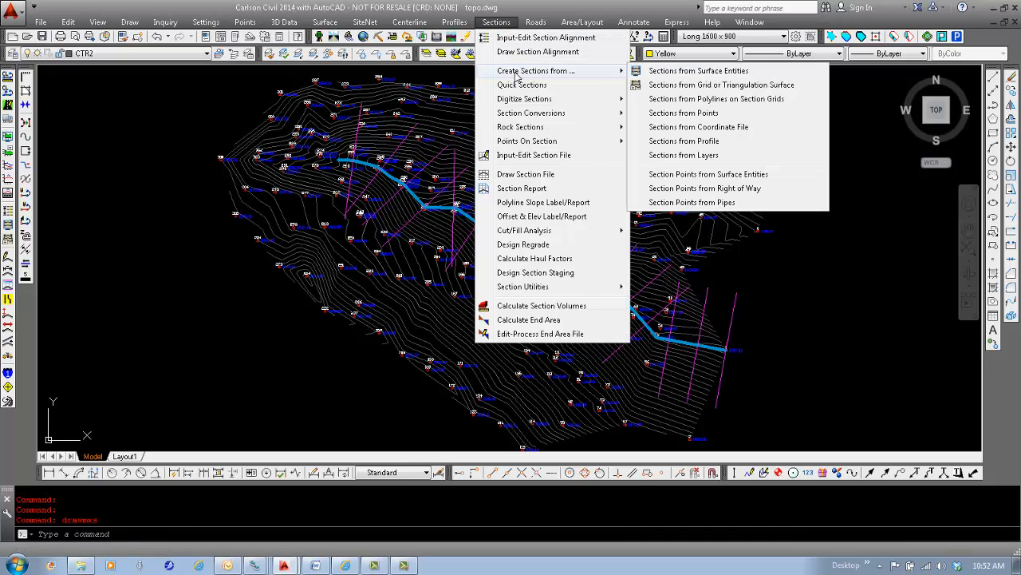
{"action": "left_click", "coordinate": [713, 86]}
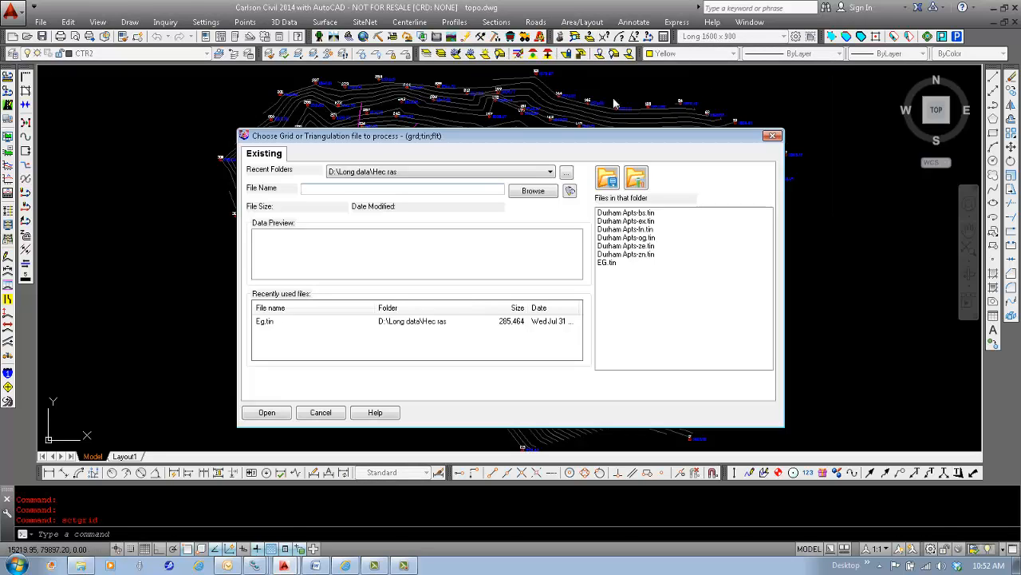
{"action": "double_click", "coordinate": [610, 263]}
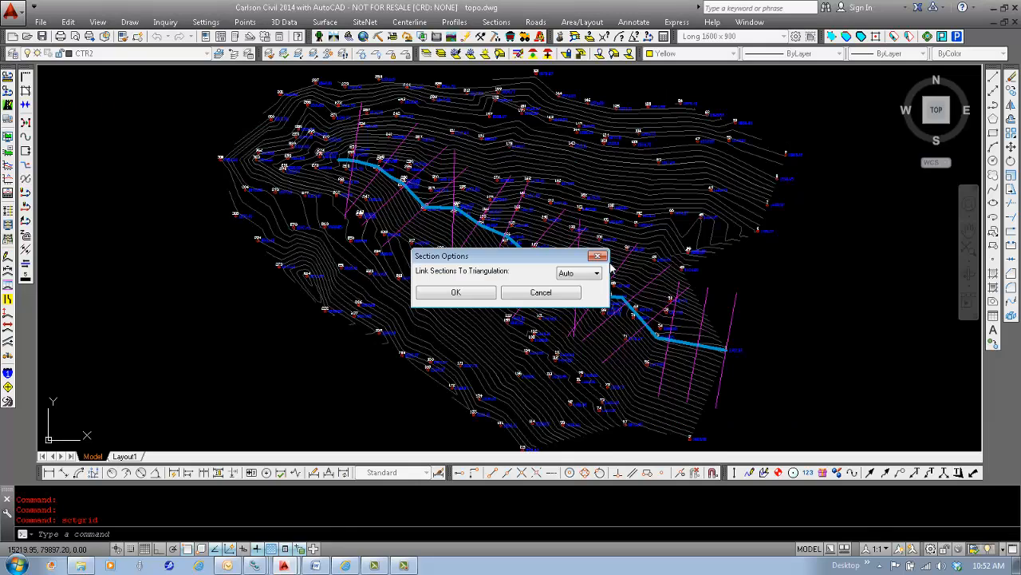
{"action": "left_click", "coordinate": [456, 293]}
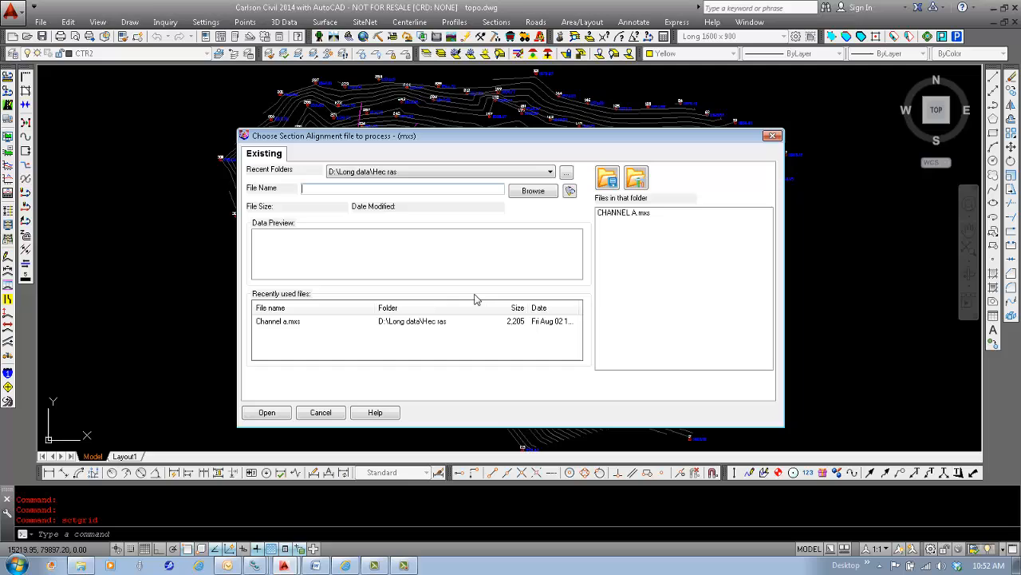
{"action": "double_click", "coordinate": [273, 323]}
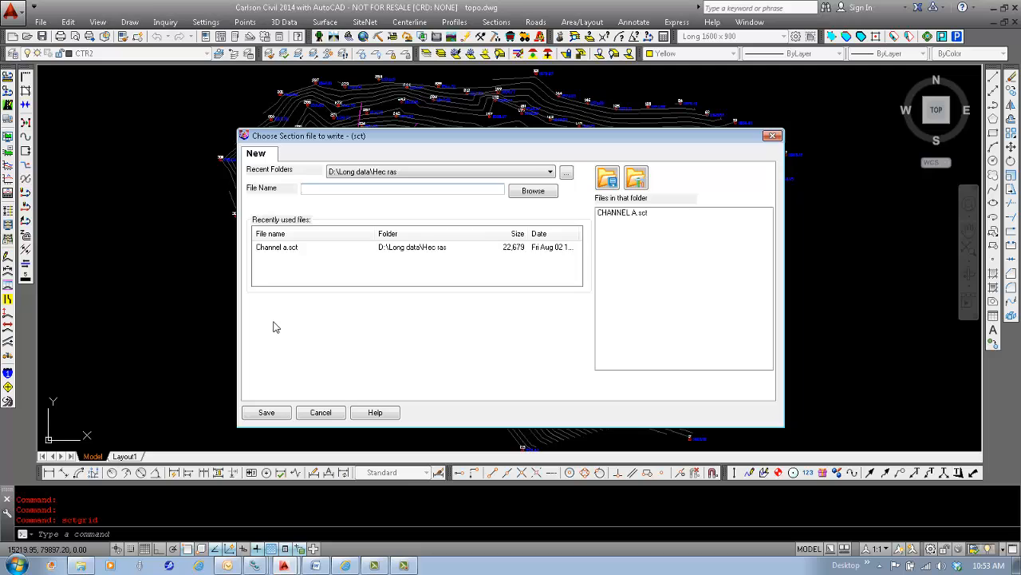
{"action": "double_click", "coordinate": [271, 247]}
{"action": "left_click", "coordinate": [543, 312]}
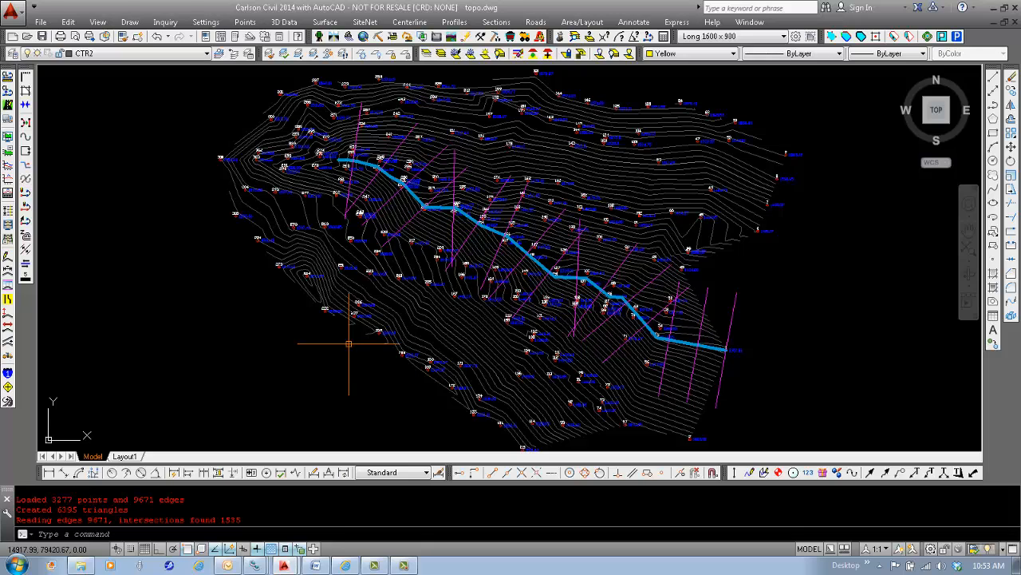
Open the section file CHANNEL A.sct in the section editor and display station 0+50.
{"action": "left_click", "coordinate": [496, 22]}
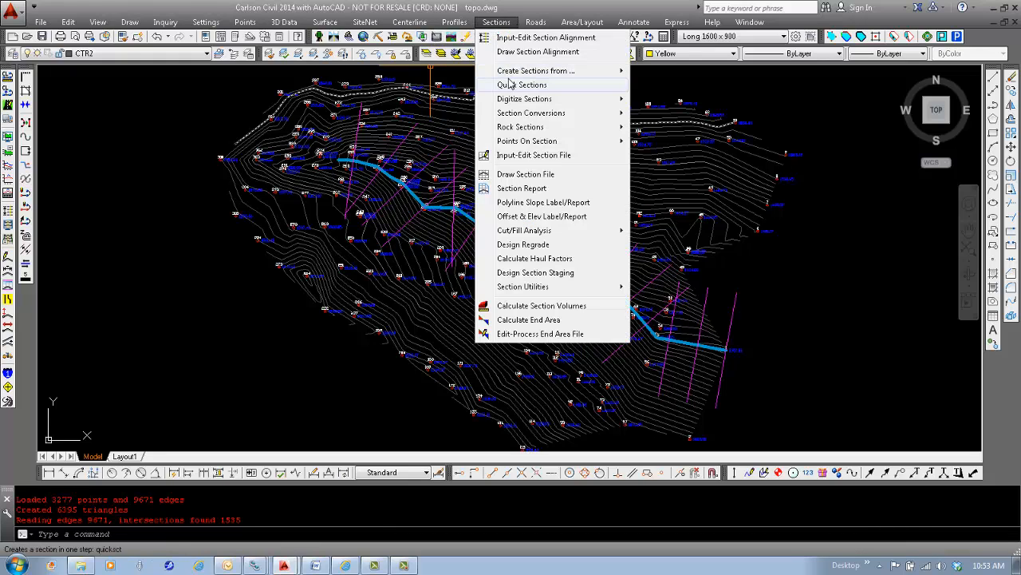
{"action": "left_click", "coordinate": [520, 157]}
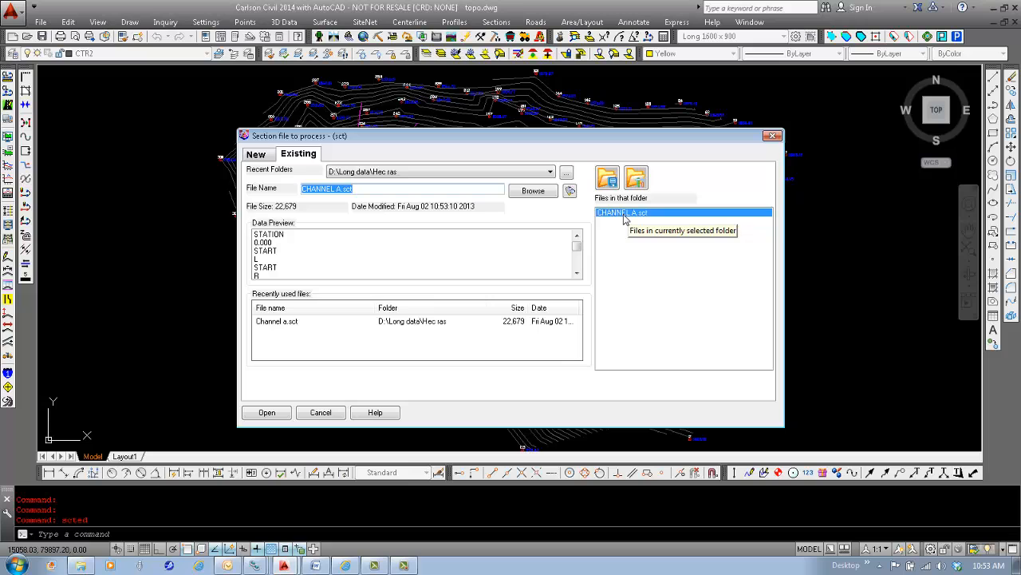
{"action": "left_click", "coordinate": [624, 217]}
{"action": "double_click", "coordinate": [625, 217]}
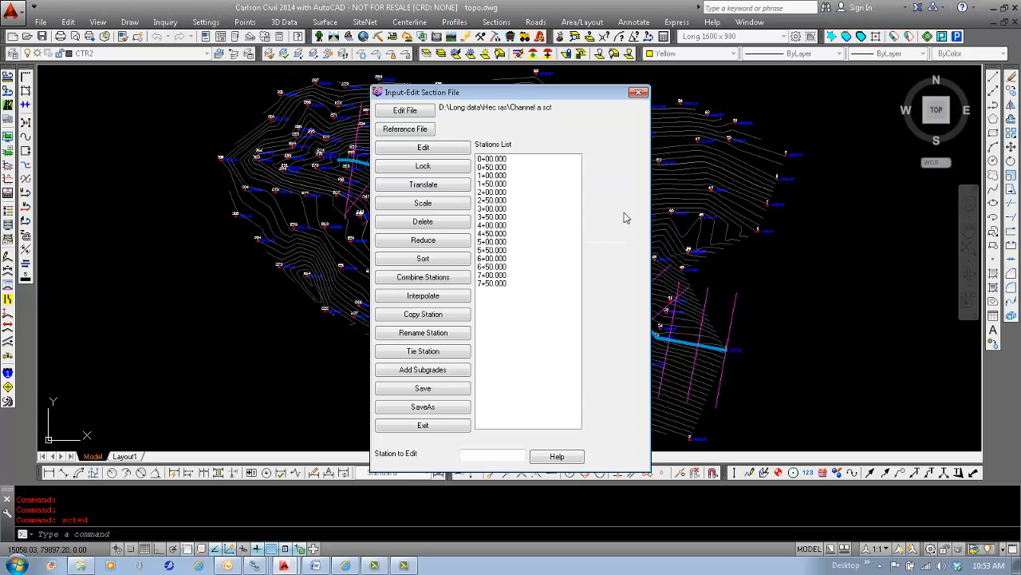
{"action": "double_click", "coordinate": [500, 168]}
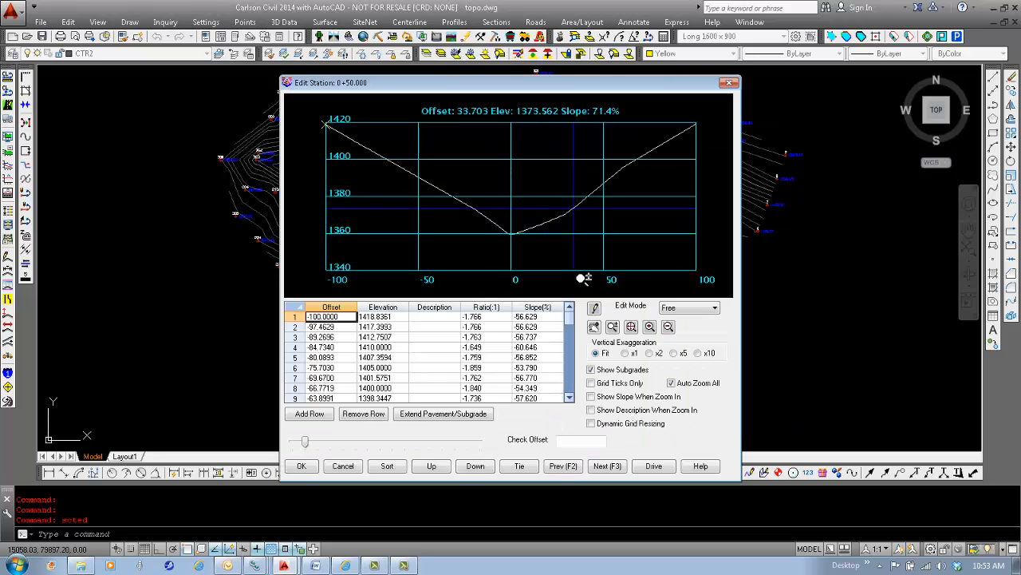
Step through the channel cross sections up to station 4+00 and back to 3+00, and close the section editor without changes.
{"action": "left_click", "coordinate": [606, 466]}
{"action": "left_click", "coordinate": [607, 466]}
{"action": "left_click", "coordinate": [606, 466]}
{"action": "left_click", "coordinate": [607, 466]}
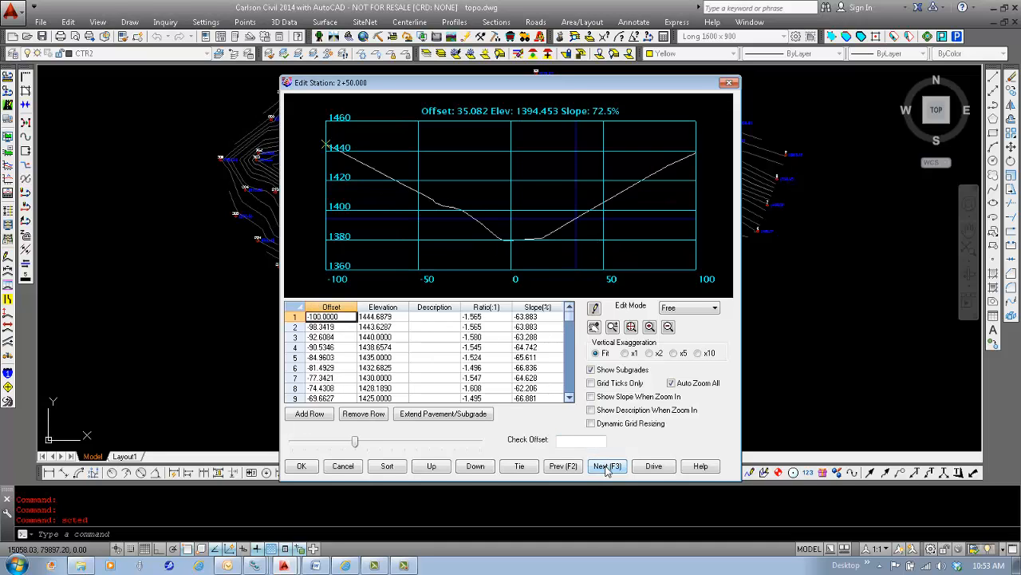
{"action": "left_click", "coordinate": [607, 466]}
{"action": "left_click", "coordinate": [606, 466]}
{"action": "left_click", "coordinate": [606, 466]}
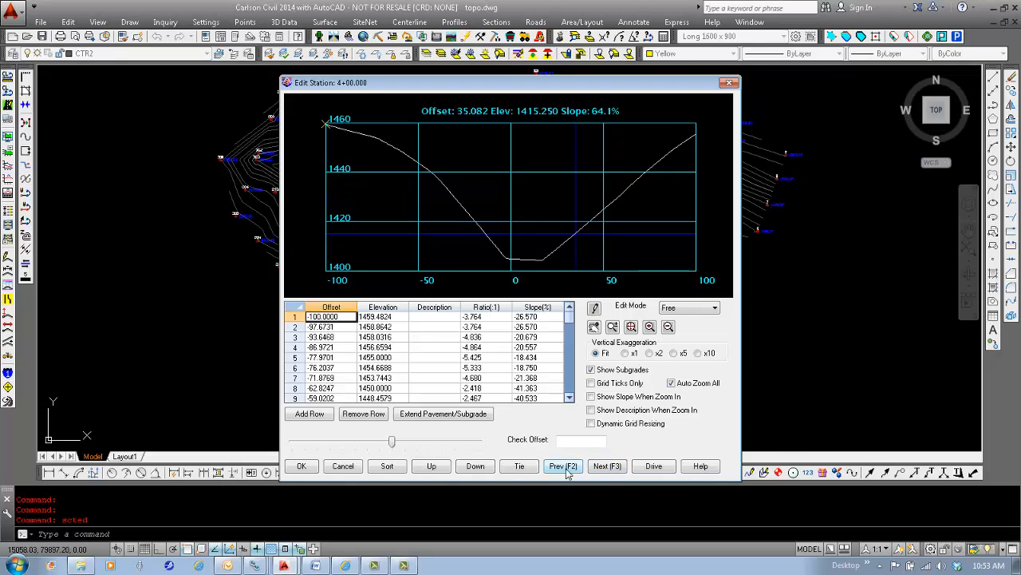
{"action": "left_click", "coordinate": [562, 466]}
{"action": "left_click", "coordinate": [563, 466]}
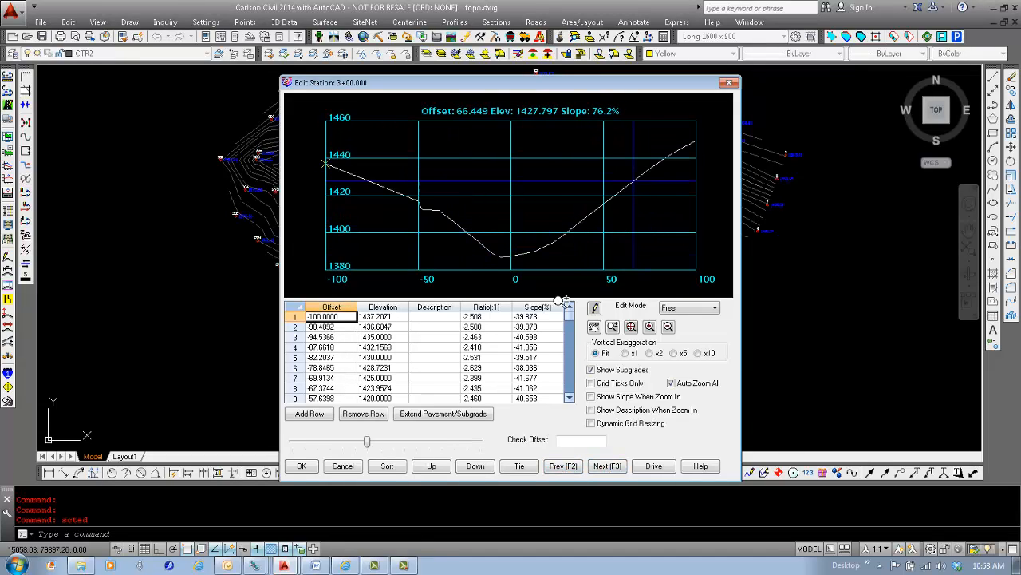
{"action": "left_click", "coordinate": [348, 469]}
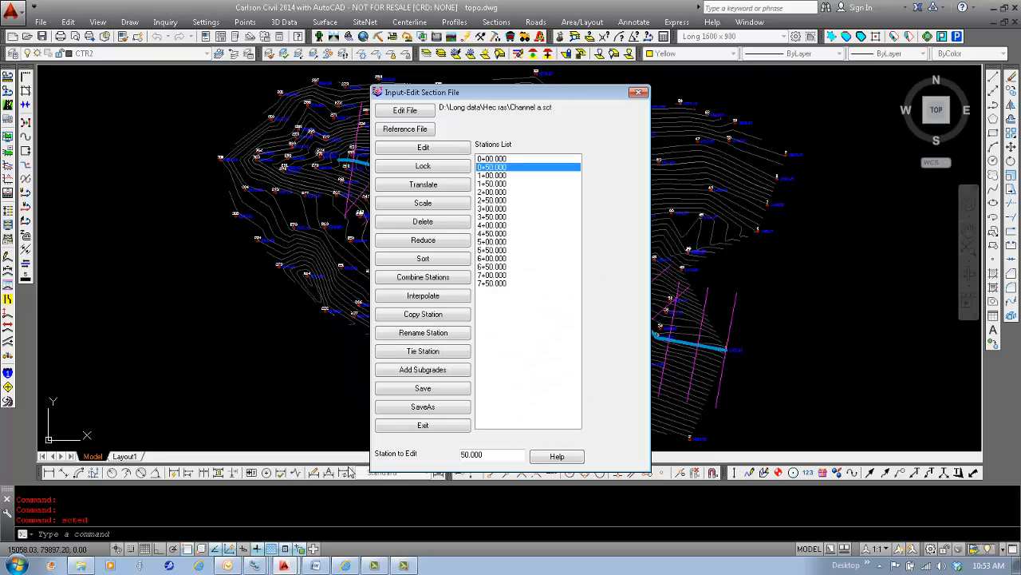
{"action": "left_click", "coordinate": [640, 94]}
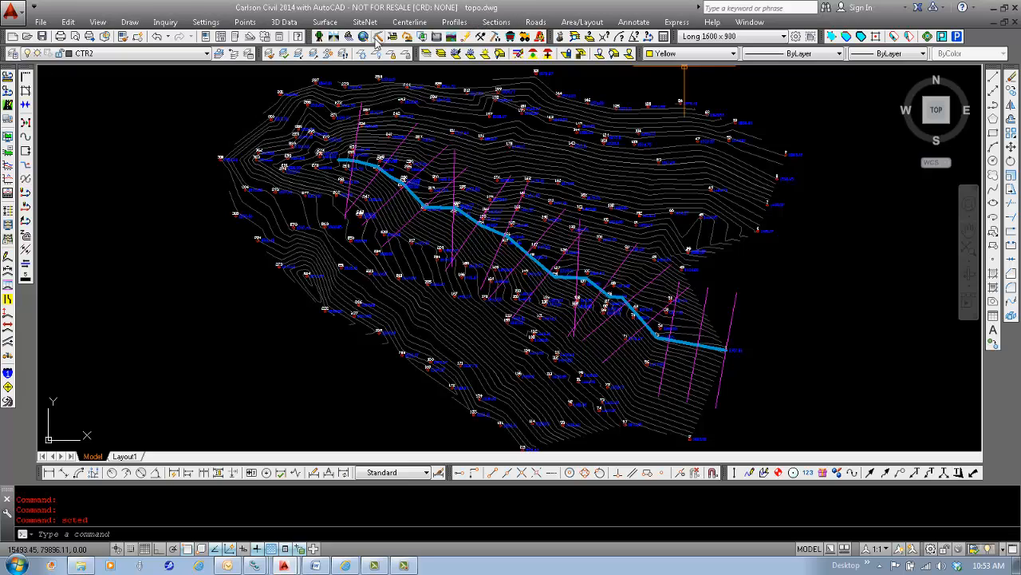
Start preparing a HEC-RAS input file in the Hydrology module, with English units, DTM type TIN, cross-section layer MXS, DTM name EG, 1 reach and 16 cross-sections.
{"action": "left_click", "coordinate": [349, 38]}
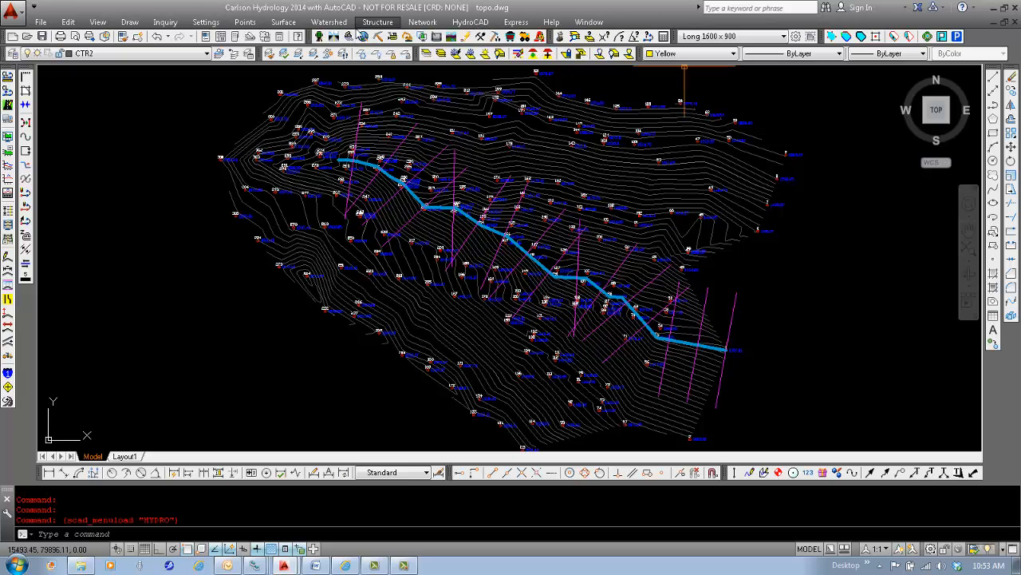
{"action": "left_click", "coordinate": [330, 23]}
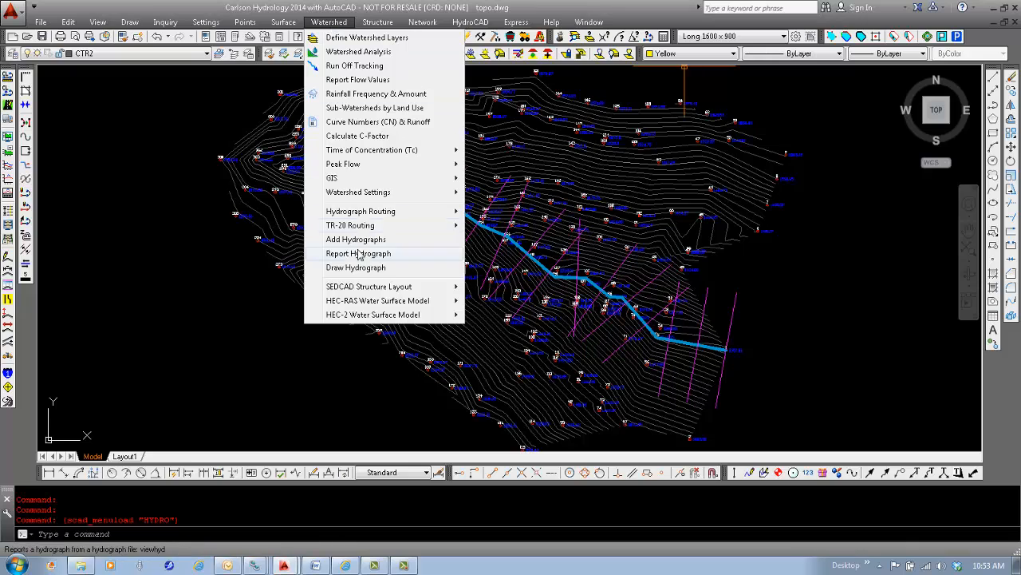
{"action": "mouse_move", "coordinate": [365, 304]}
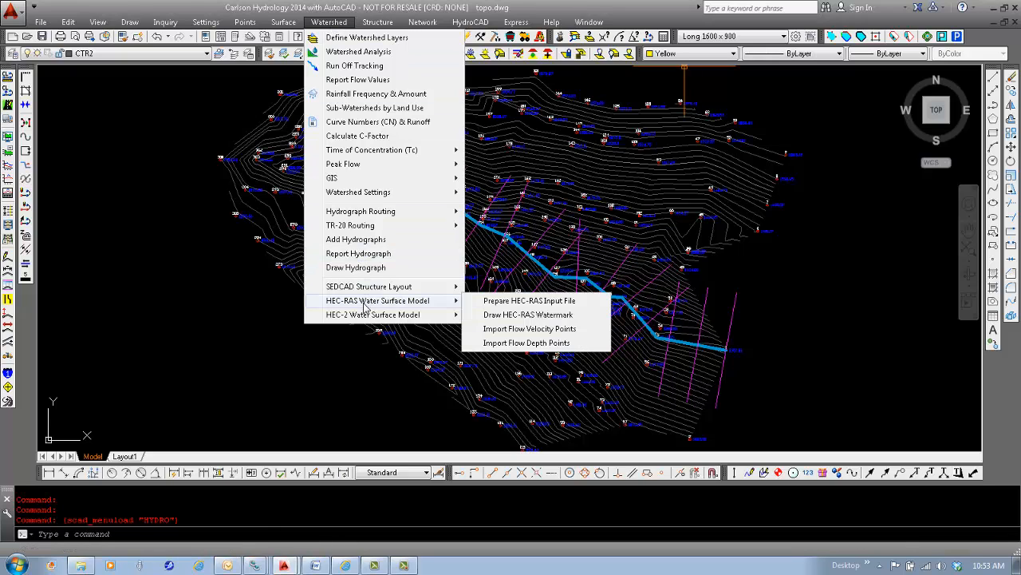
{"action": "left_click", "coordinate": [523, 303]}
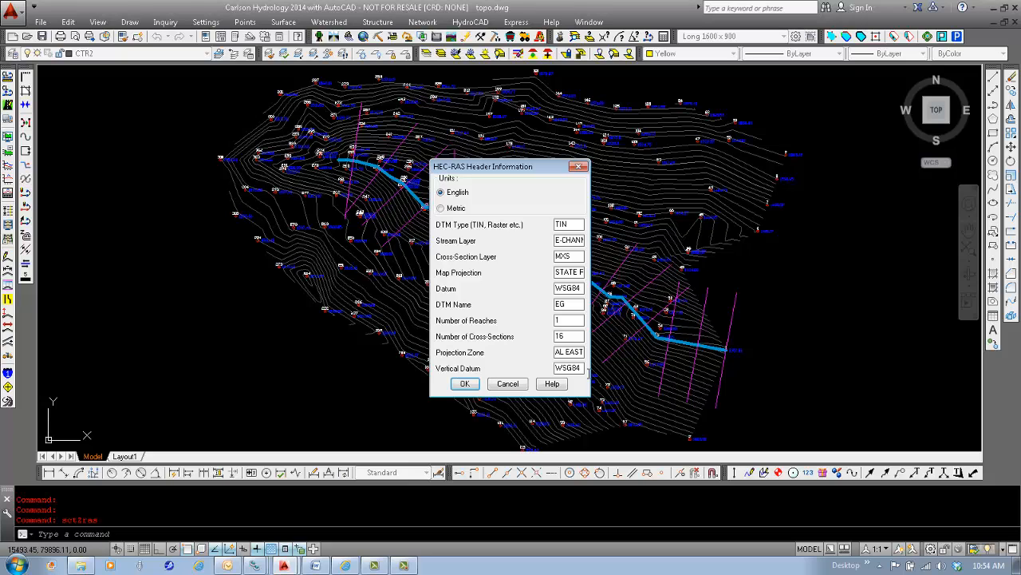
{"action": "left_click", "coordinate": [468, 384]}
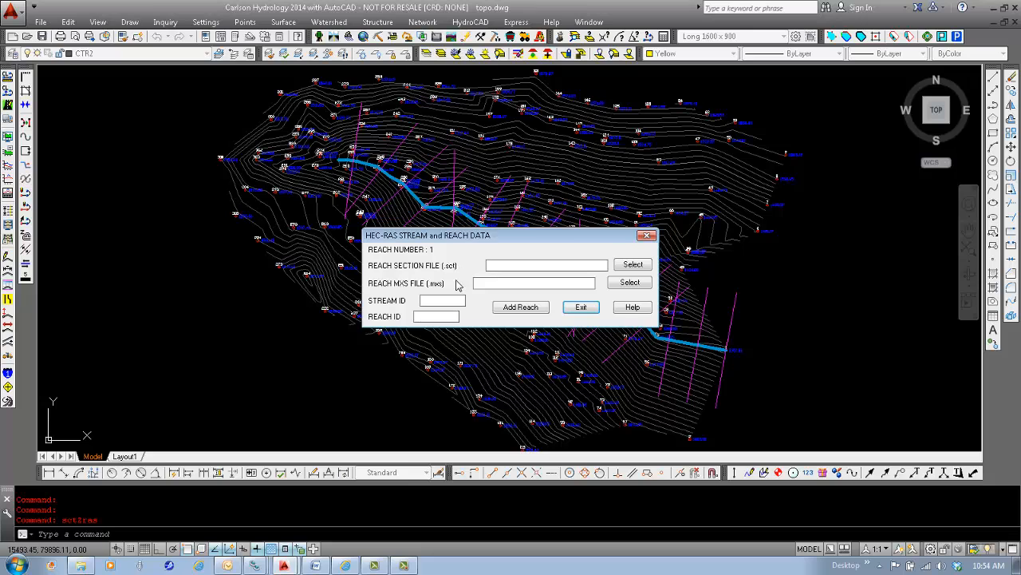
Assign CHANNEL A.sct as the section file and CHANNEL A.mxs as the section alignment file for reach 1.
{"action": "left_click", "coordinate": [641, 269]}
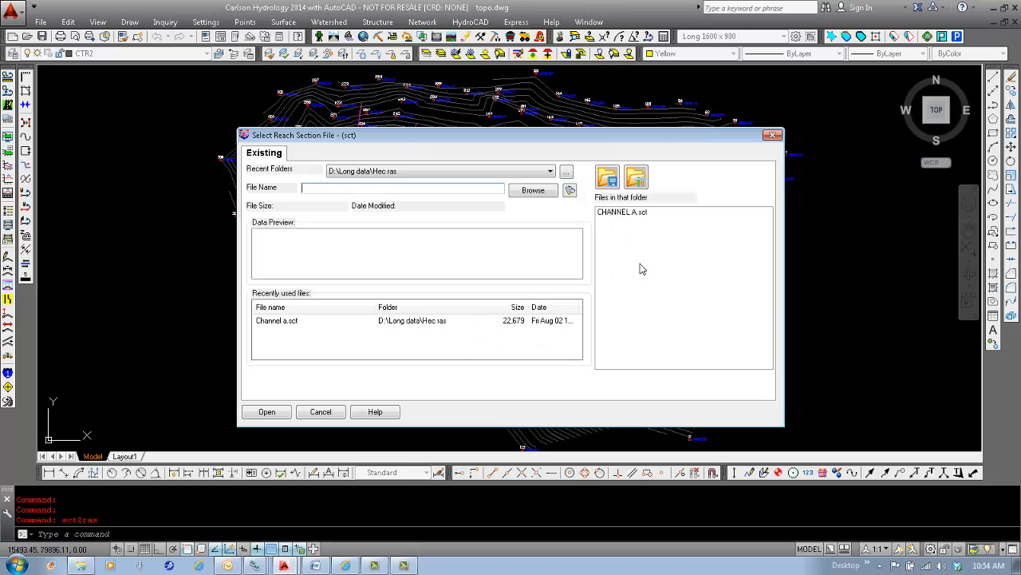
{"action": "left_click", "coordinate": [619, 212]}
{"action": "double_click", "coordinate": [618, 214]}
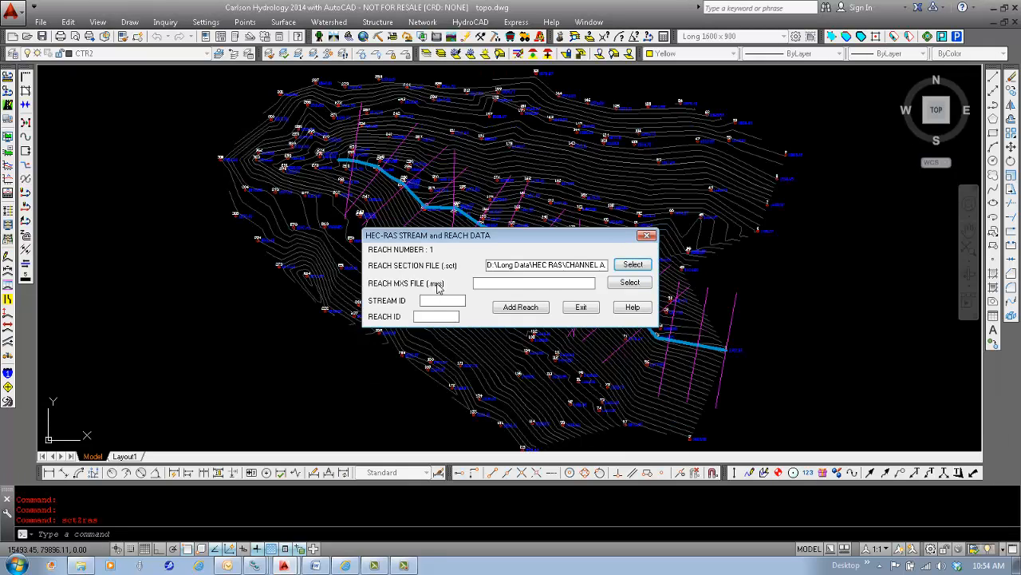
{"action": "left_click", "coordinate": [636, 284]}
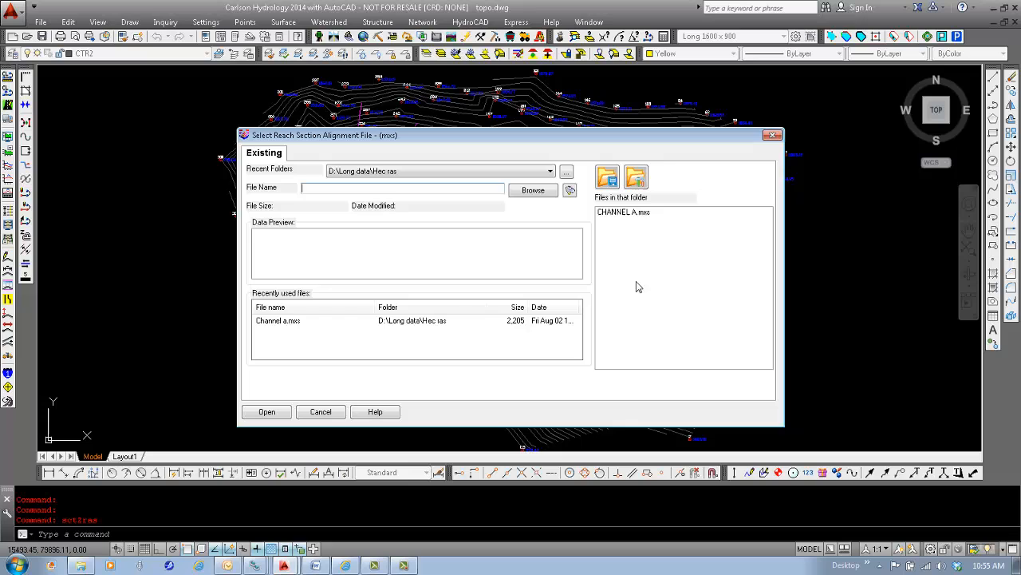
{"action": "double_click", "coordinate": [627, 214]}
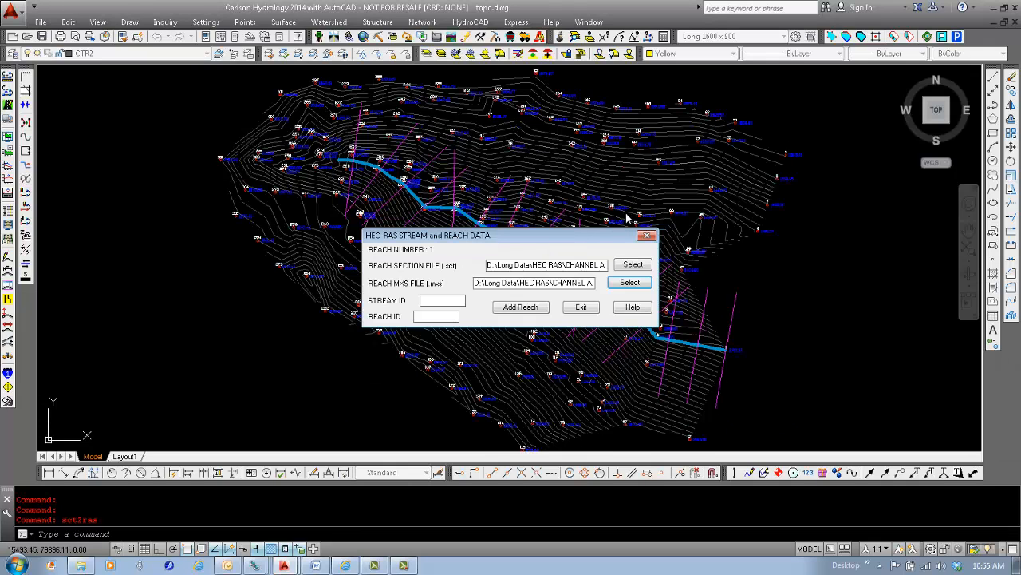
Set both the stream ID and the reach ID to CHANNEL A and finish the stream and reach data.
{"action": "left_click", "coordinate": [460, 303]}
{"action": "type", "text": "CHAN"}
{"action": "type", "text": "NEL A"}
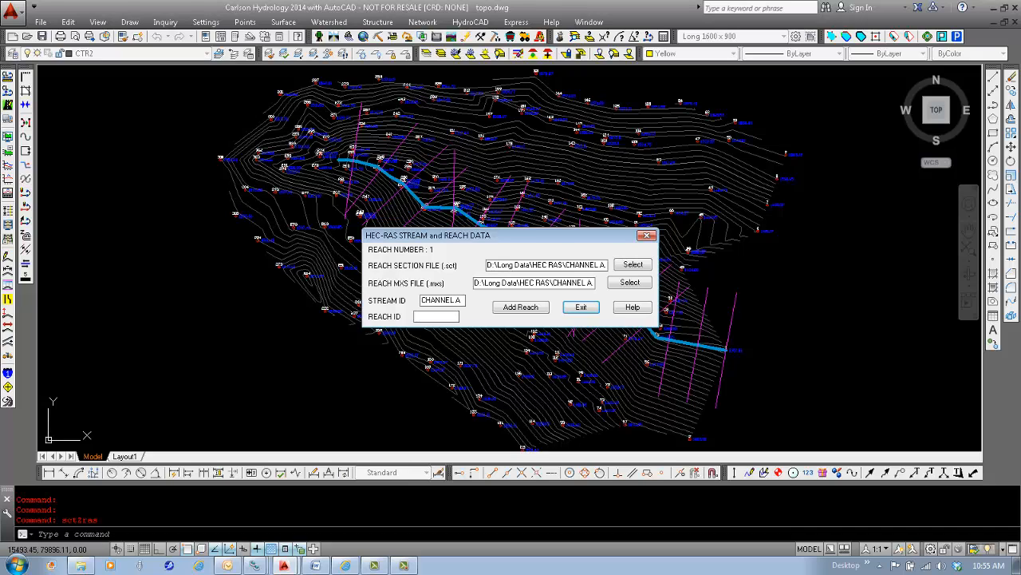
{"action": "type", "text": "CHANNEL A"}
{"action": "left_click", "coordinate": [581, 310]}
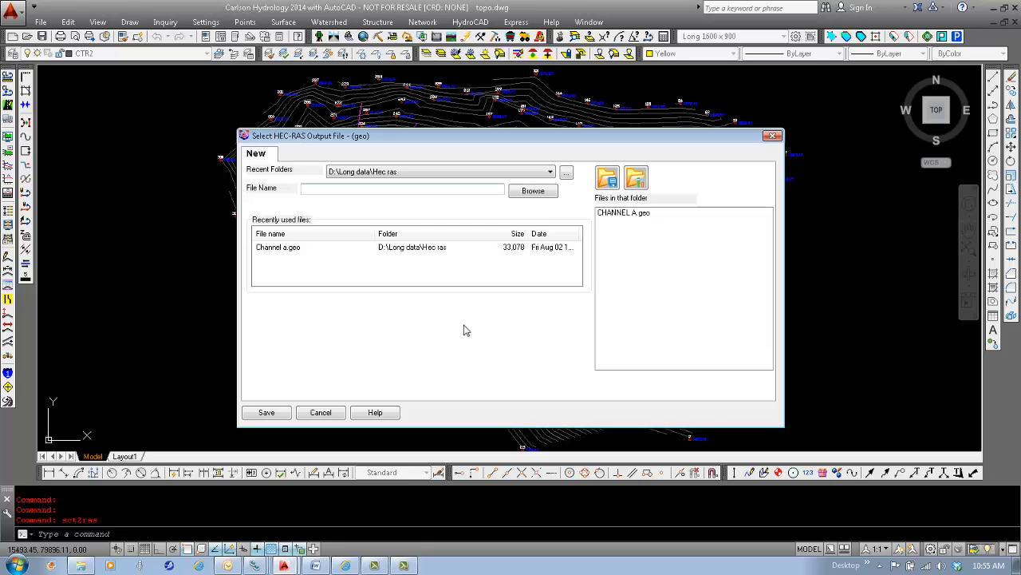
Write the HEC-RAS output to Channel a.geo, overwriting the existing file.
{"action": "double_click", "coordinate": [281, 247]}
{"action": "left_click", "coordinate": [533, 314]}
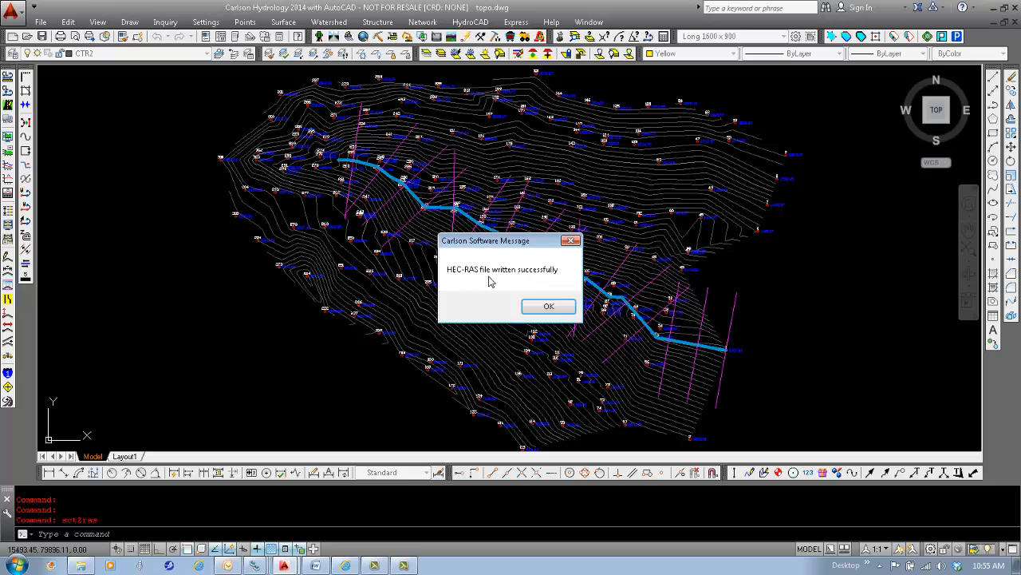
{"action": "left_click", "coordinate": [549, 307]}
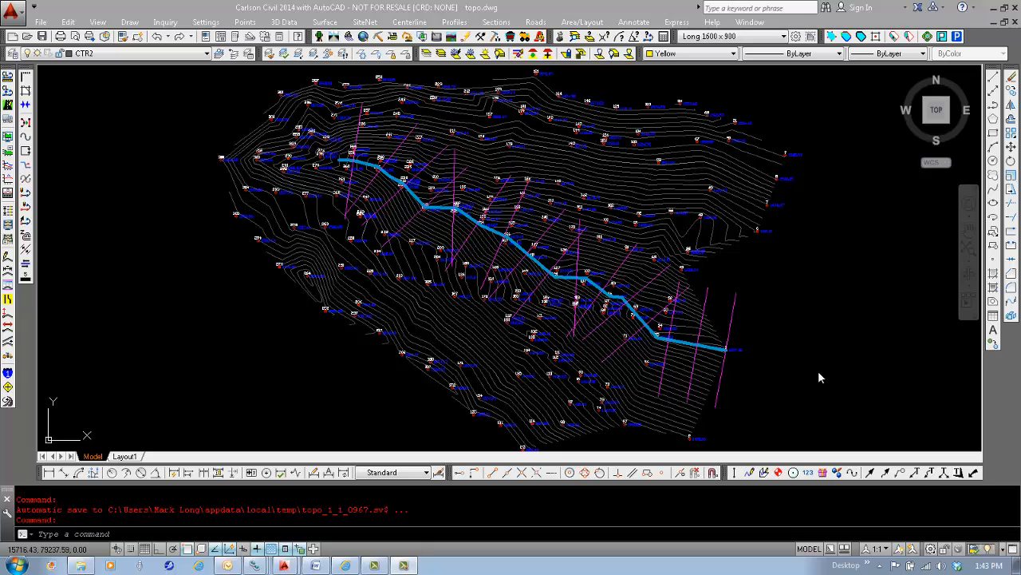
Switch to HEC-RAS 4.1.0 and start a new project in the folder d:\Long Data\HEC RAS.
{"action": "left_click", "coordinate": [996, 8]}
{"action": "double_click", "coordinate": [816, 194]}
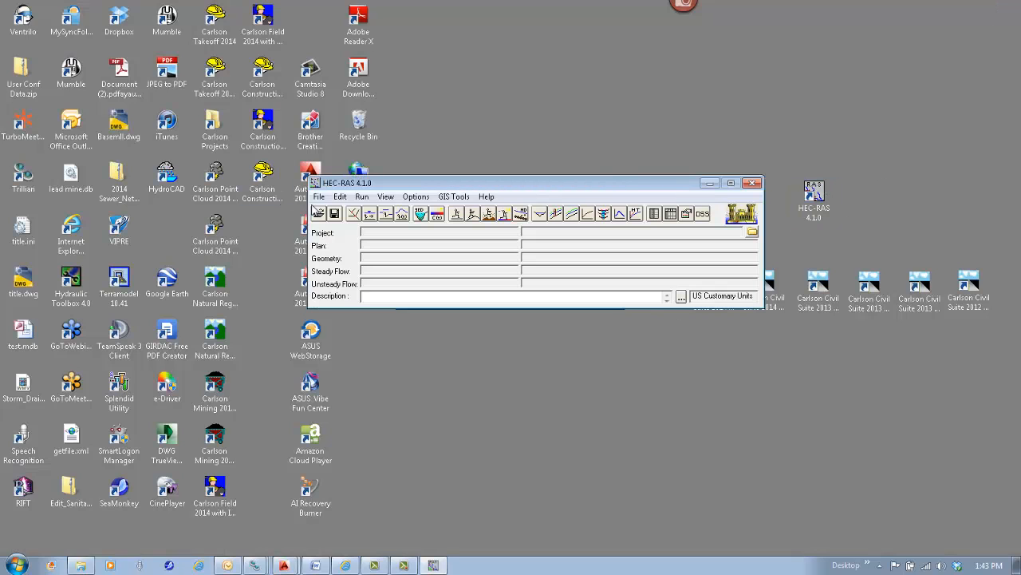
{"action": "left_click", "coordinate": [318, 197]}
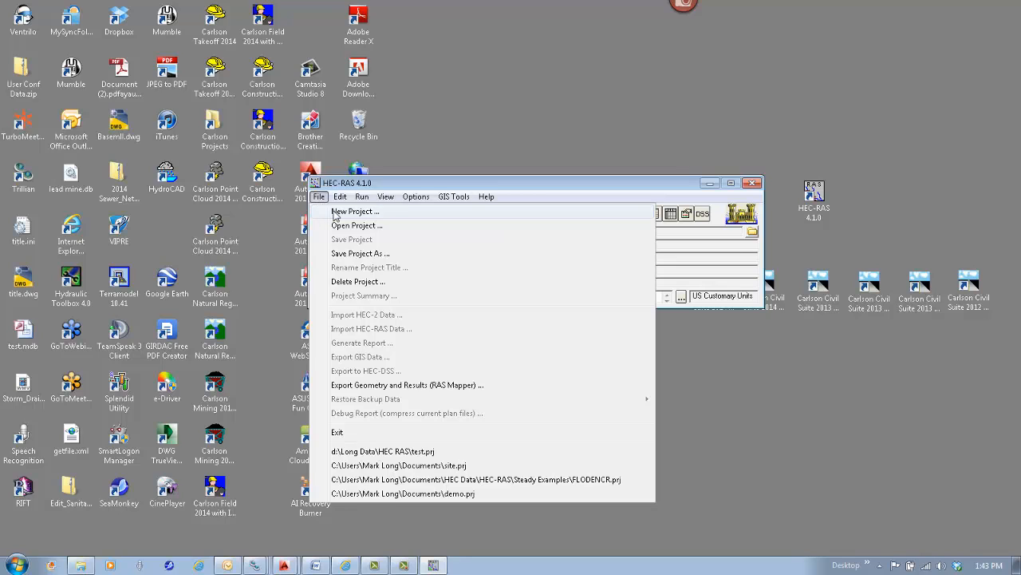
{"action": "left_click", "coordinate": [336, 212]}
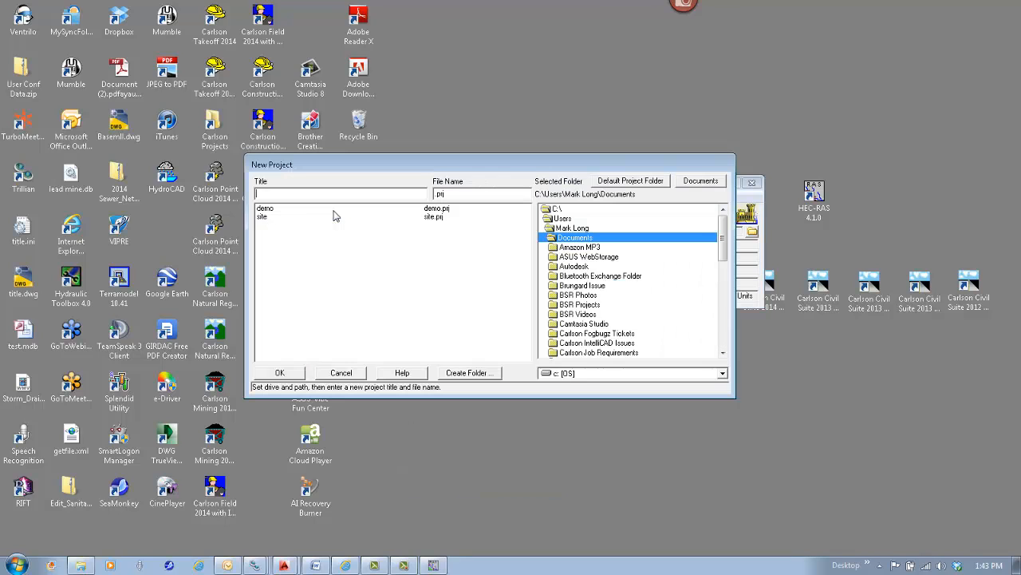
{"action": "left_click", "coordinate": [617, 372]}
{"action": "left_click", "coordinate": [605, 395]}
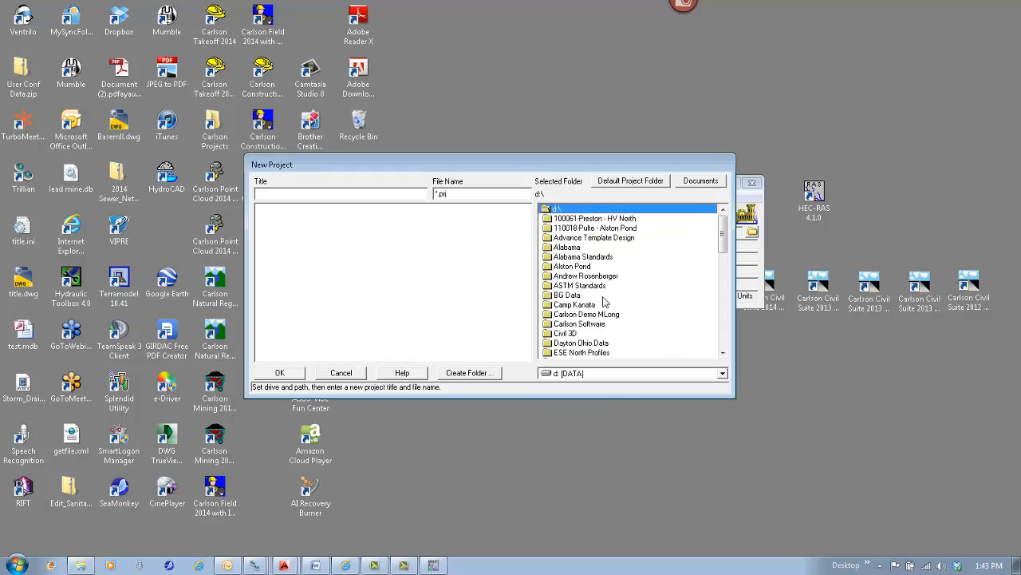
{"action": "scroll", "coordinate": [578, 304], "scroll_direction": "down", "scroll_amount": 5}
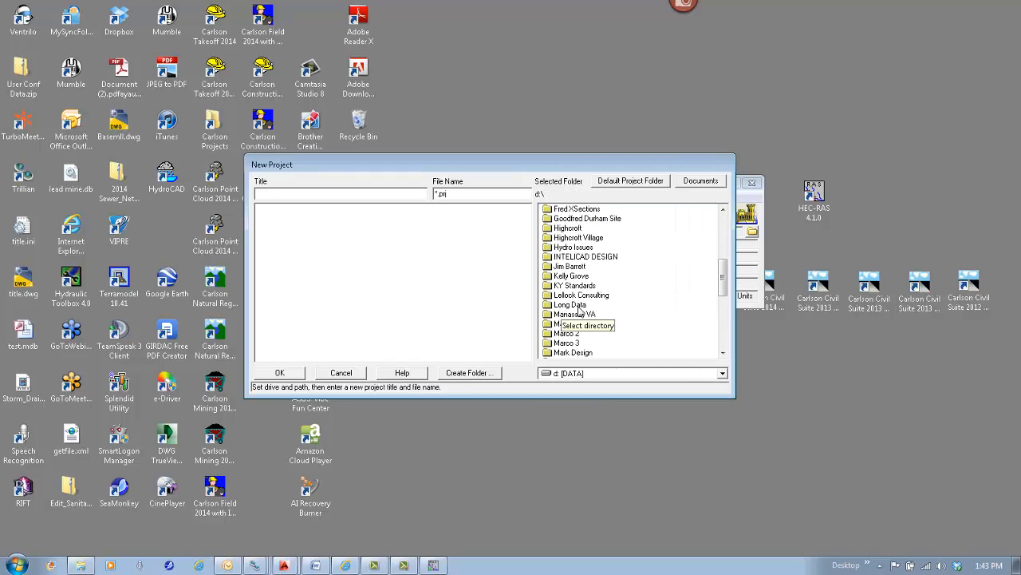
{"action": "double_click", "coordinate": [579, 304]}
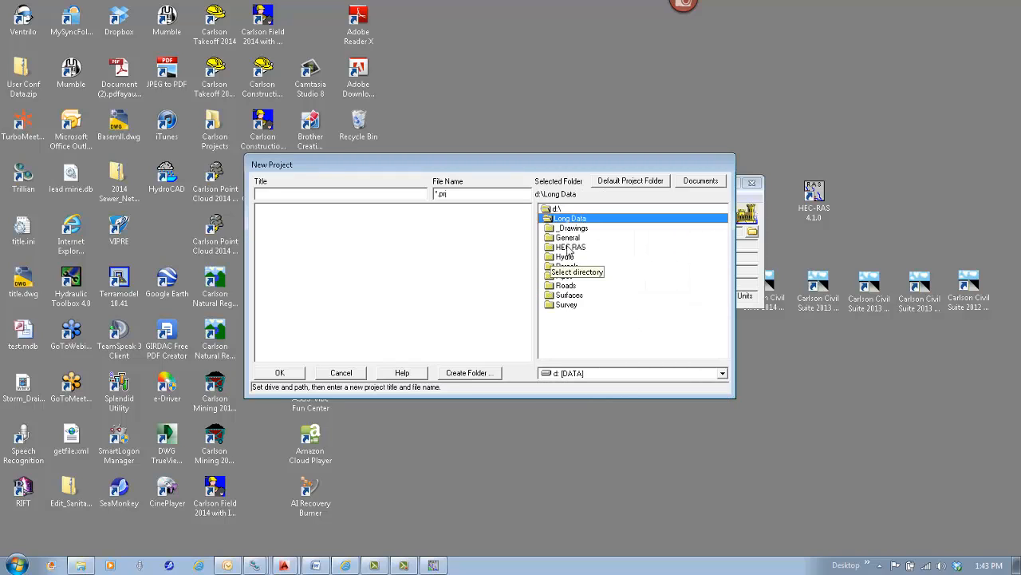
{"action": "double_click", "coordinate": [570, 247]}
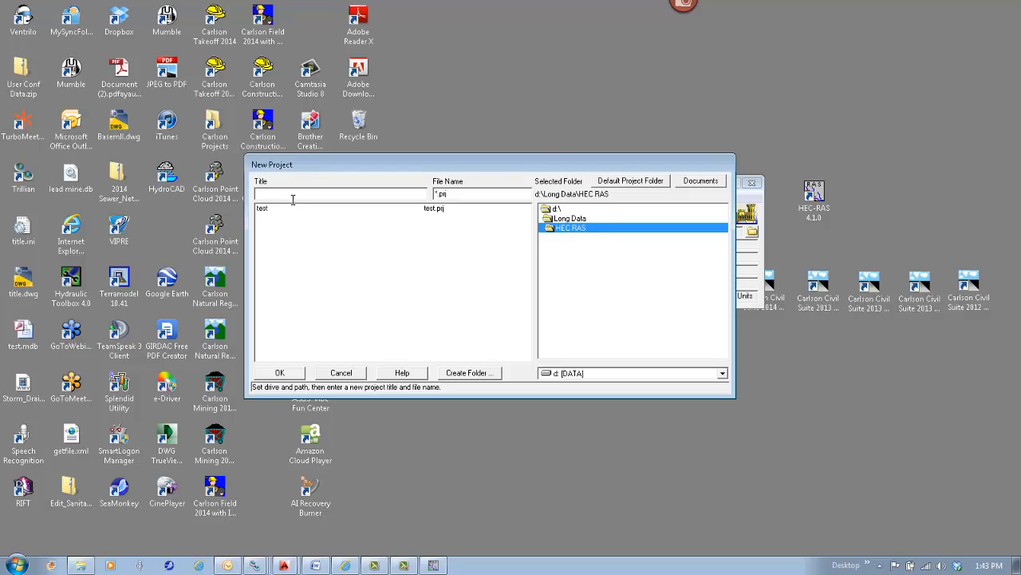
Title the new project CHANNEL A and create it with US customary units.
{"action": "key", "text": "Caps_Lock"}
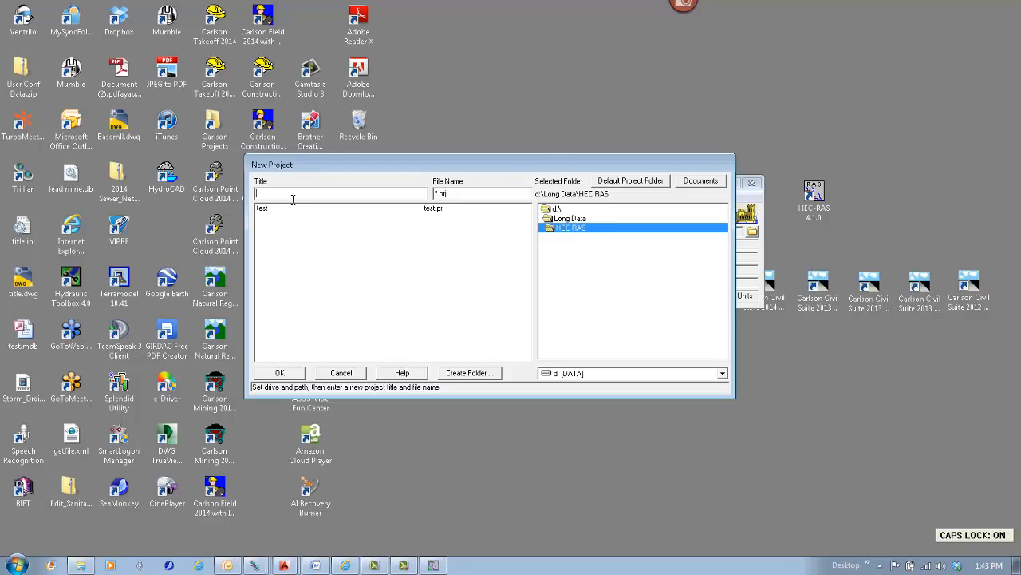
{"action": "type", "text": "CHANN"}
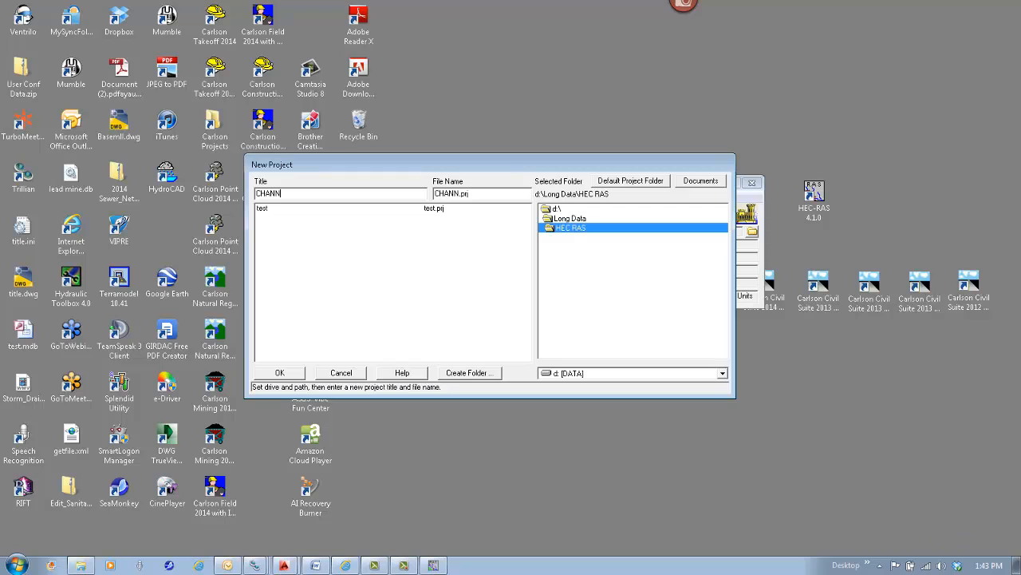
{"action": "type", "text": "EL A"}
{"action": "left_click", "coordinate": [279, 373]}
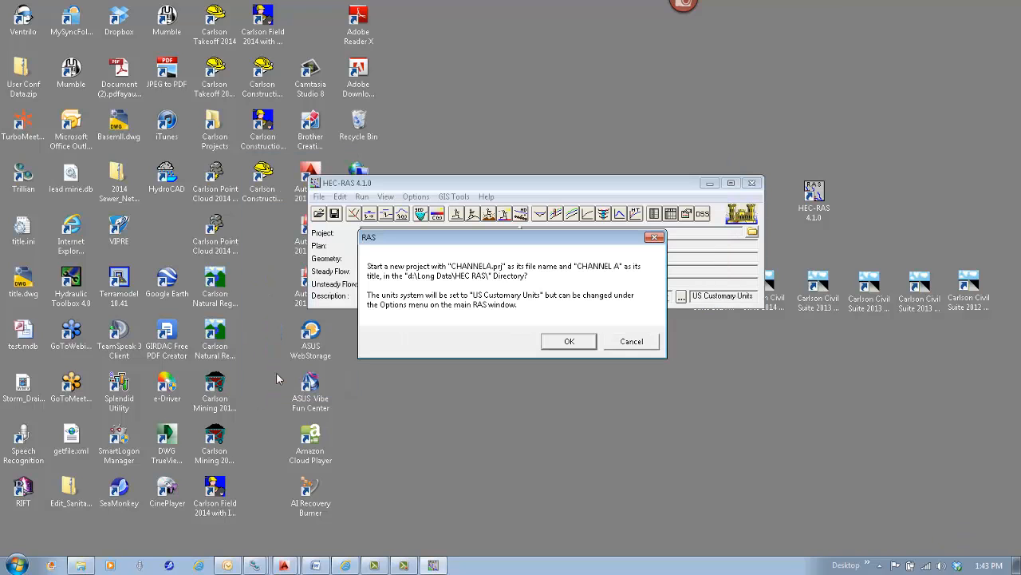
{"action": "left_click", "coordinate": [573, 341]}
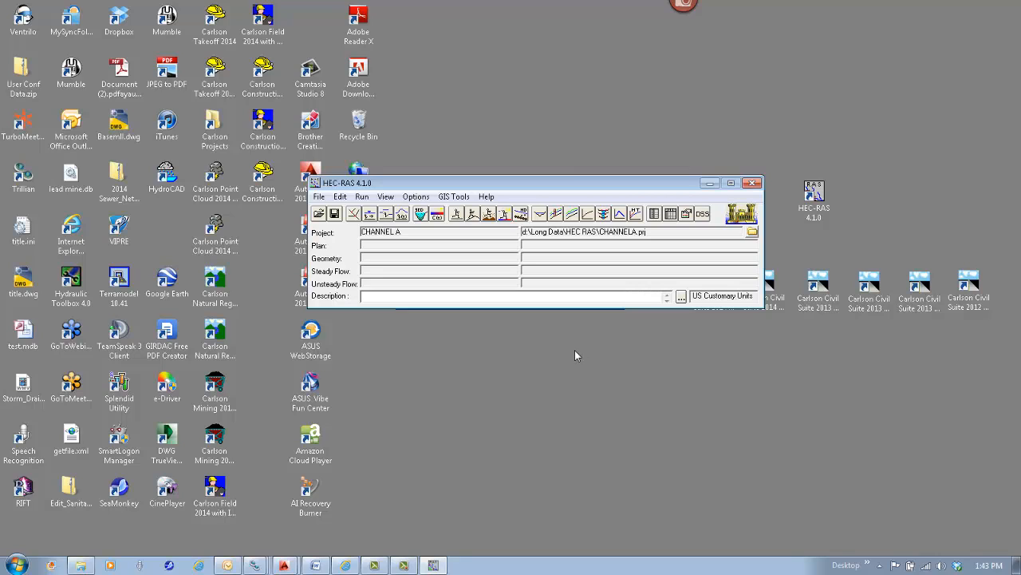
Import CHANNEL A.geo into the project's geometric data as GIS format in US customary units.
{"action": "left_click", "coordinate": [352, 216]}
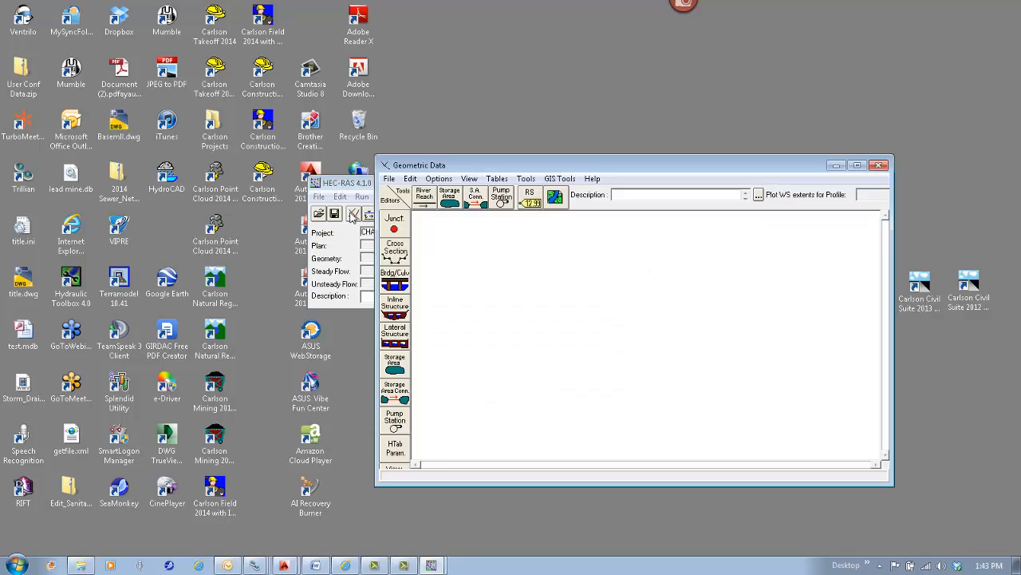
{"action": "left_click", "coordinate": [389, 179]}
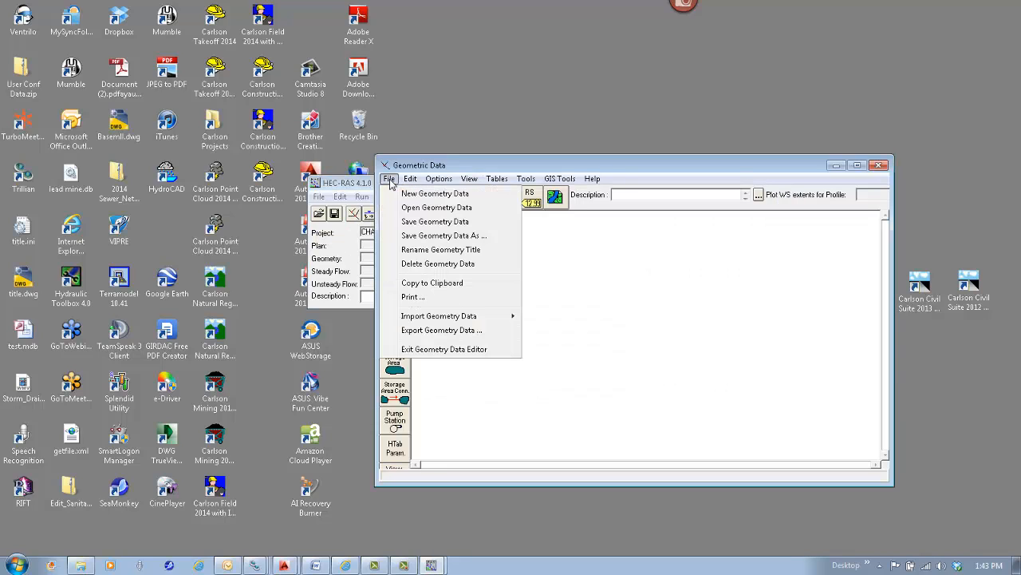
{"action": "mouse_move", "coordinate": [418, 321]}
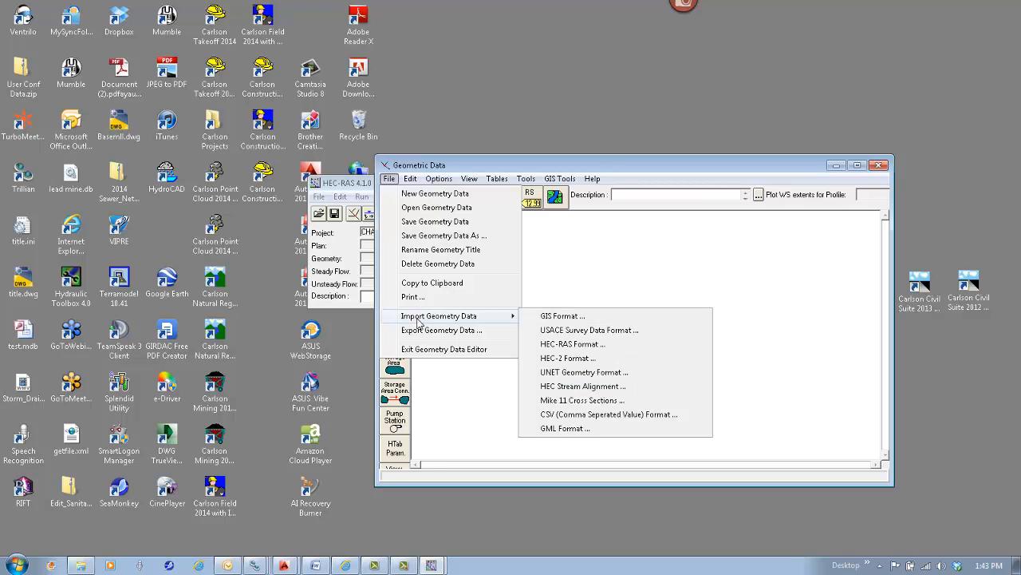
{"action": "left_click", "coordinate": [563, 317]}
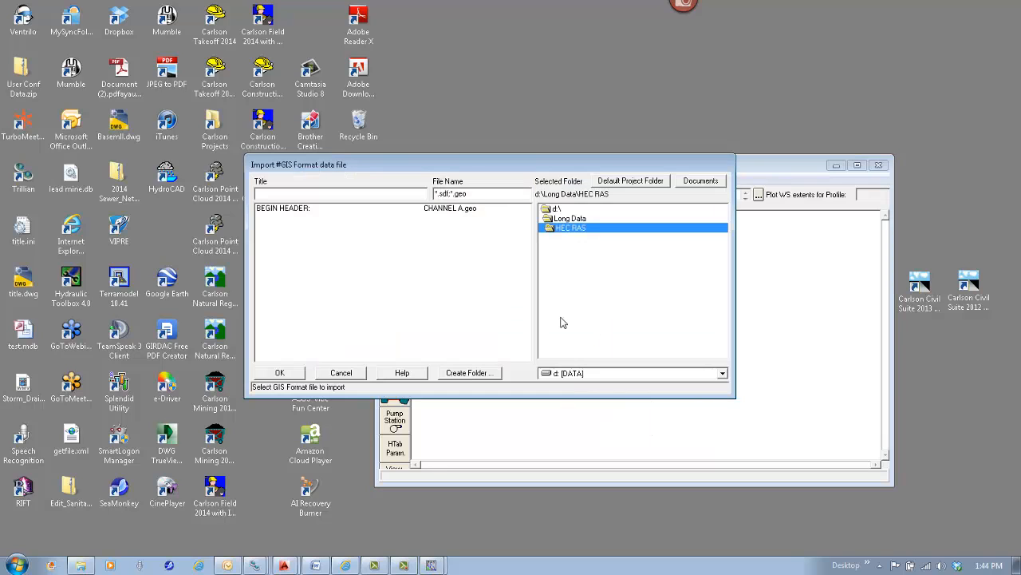
{"action": "double_click", "coordinate": [452, 209]}
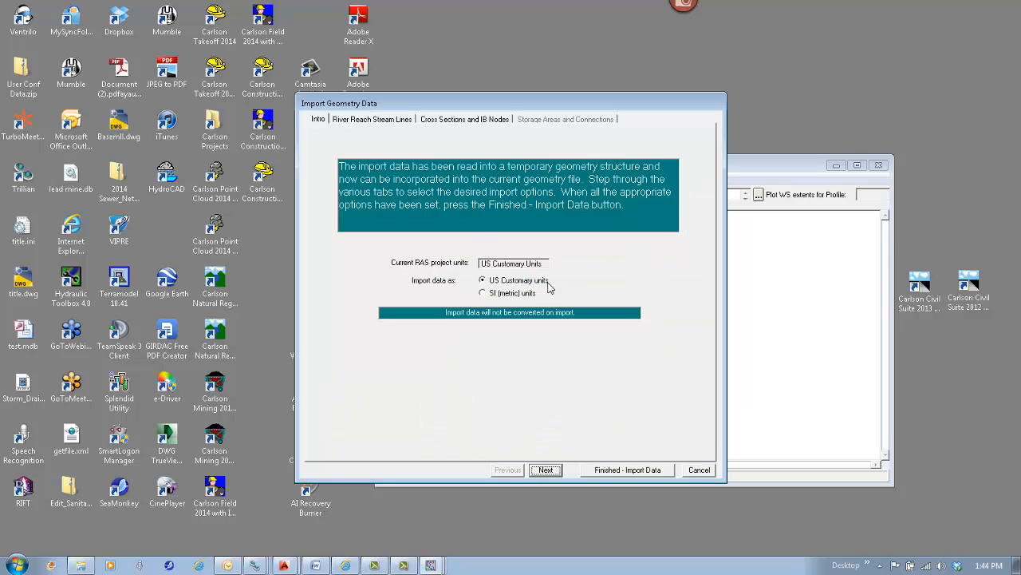
{"action": "left_click", "coordinate": [612, 474]}
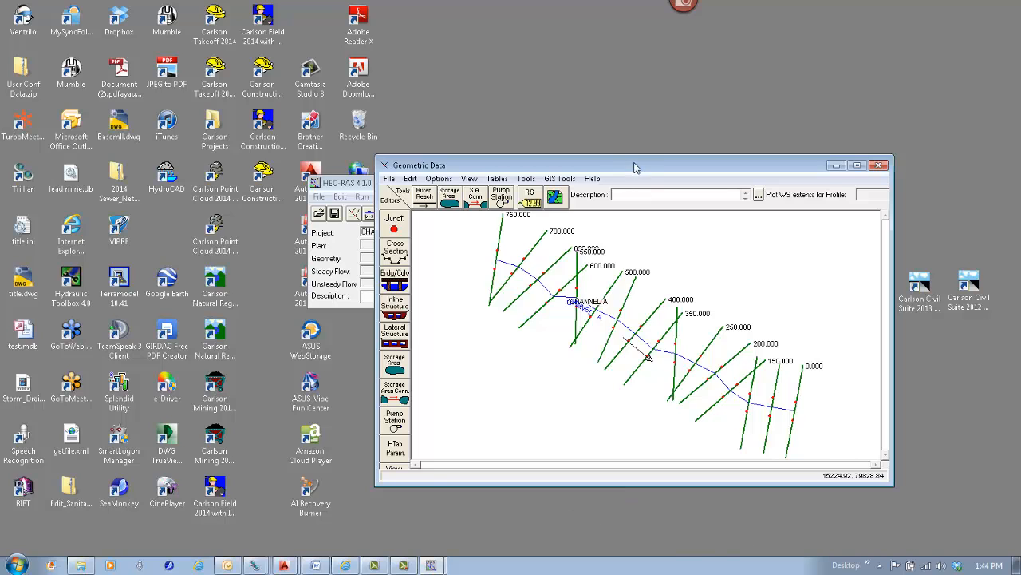
Step through the imported channel cross sections from river station 750 down to 600 and back up to 700, and close the cross section editor.
{"action": "left_click_drag", "start_coordinate": [636, 167], "coordinate": [544, 114]}
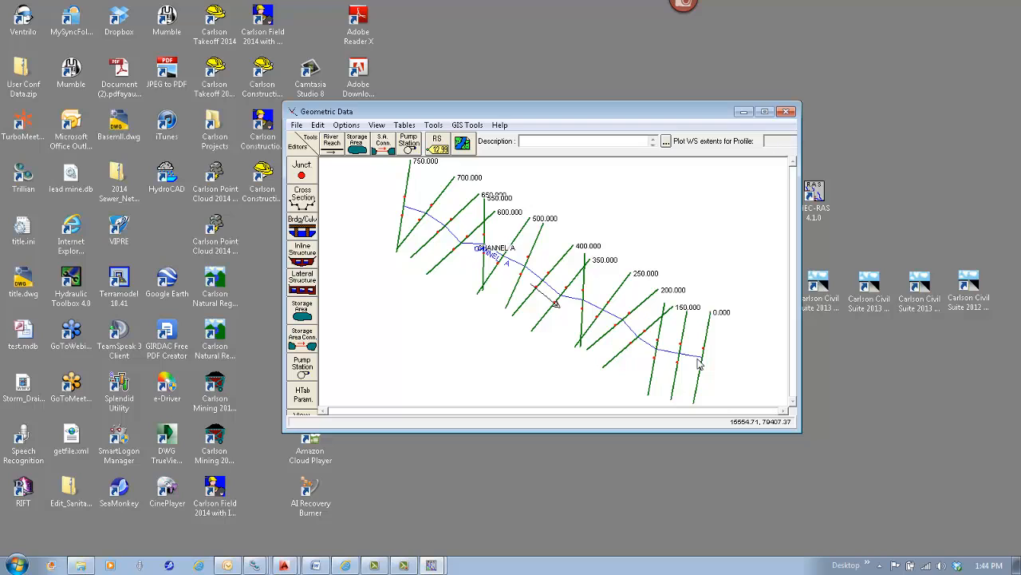
{"action": "left_click", "coordinate": [302, 196]}
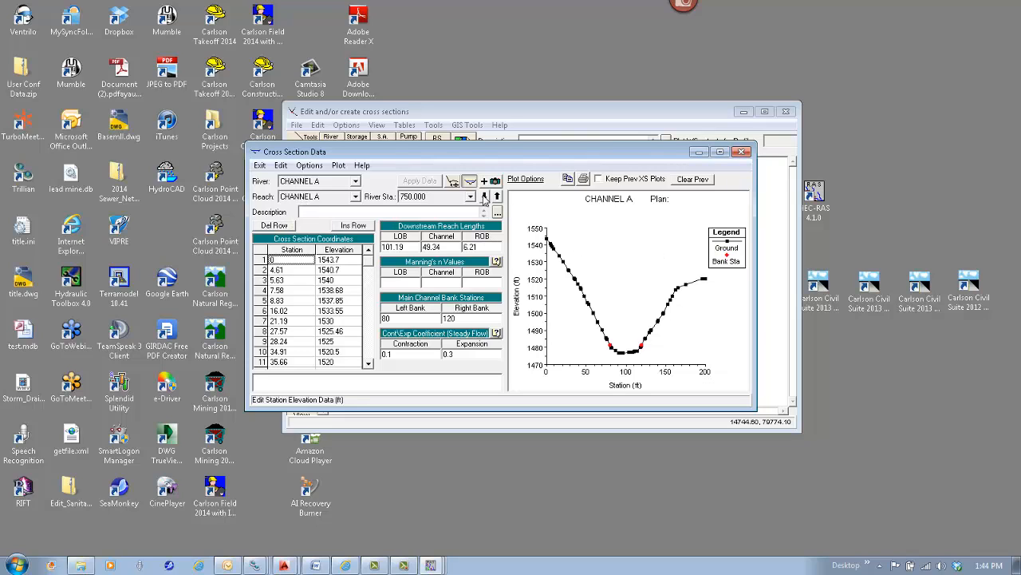
{"action": "left_click", "coordinate": [483, 198]}
{"action": "left_click", "coordinate": [484, 198]}
{"action": "left_click", "coordinate": [484, 198]}
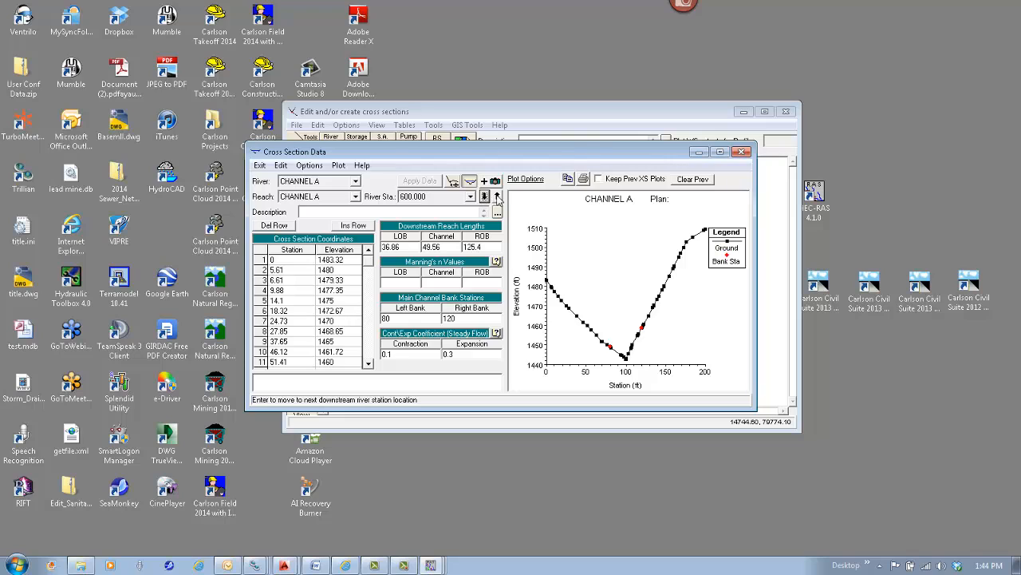
{"action": "left_click", "coordinate": [496, 197]}
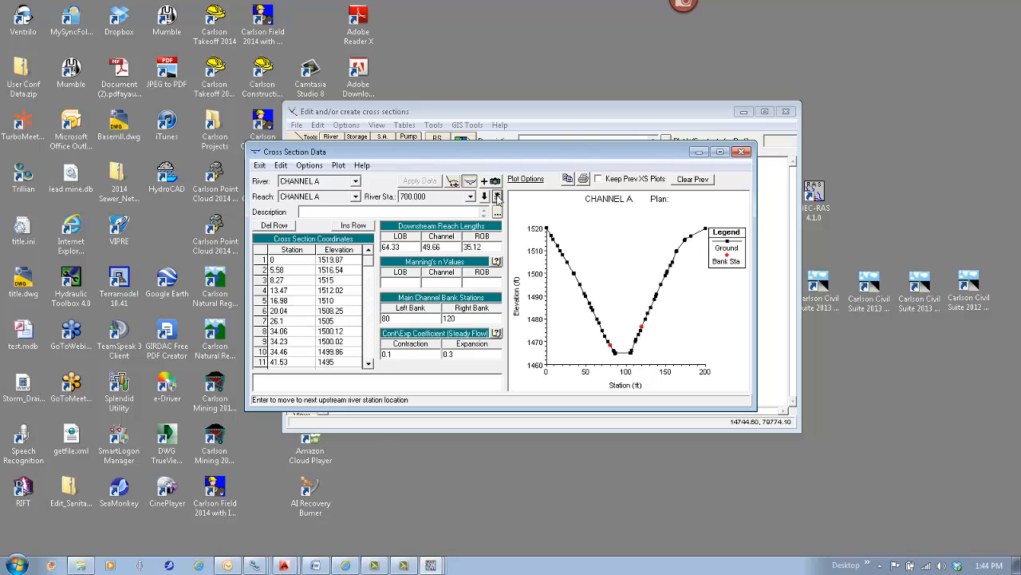
{"action": "left_click", "coordinate": [742, 152]}
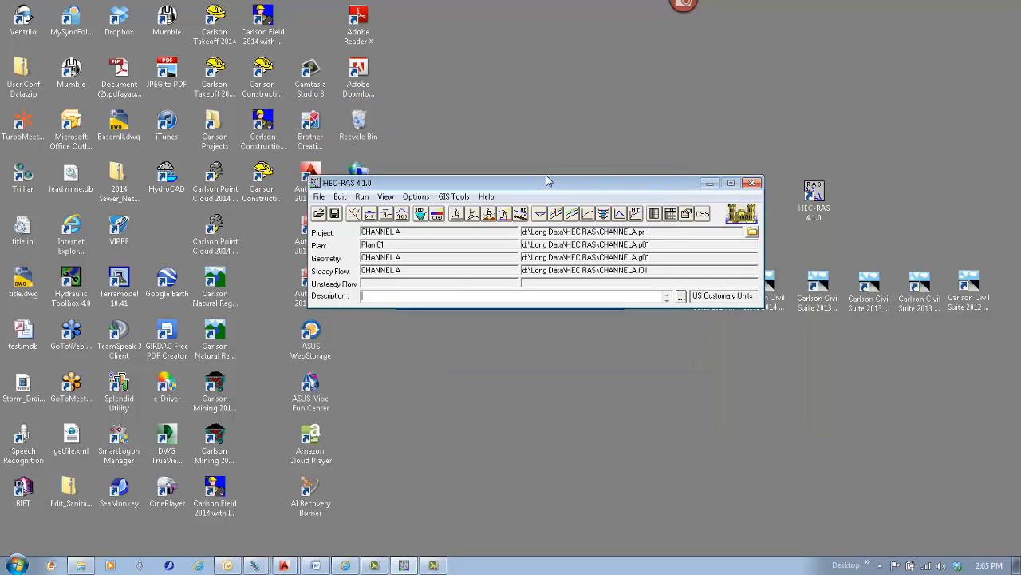
Export the GIS data to CHANNELA.RASexport.sdf for profile PF 1, including water surfaces and water surface extents.
{"action": "left_click", "coordinate": [319, 197]}
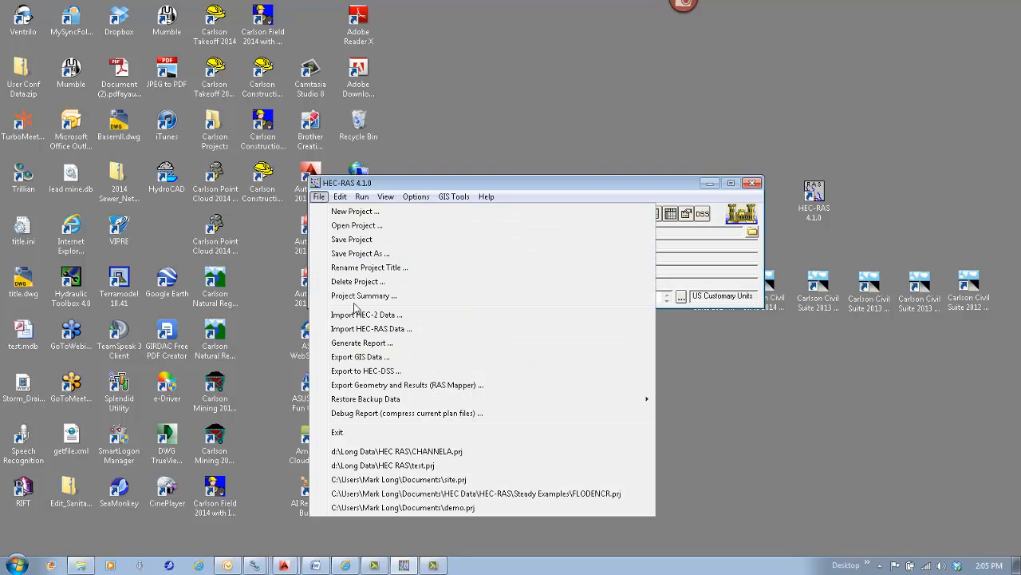
{"action": "left_click", "coordinate": [353, 358]}
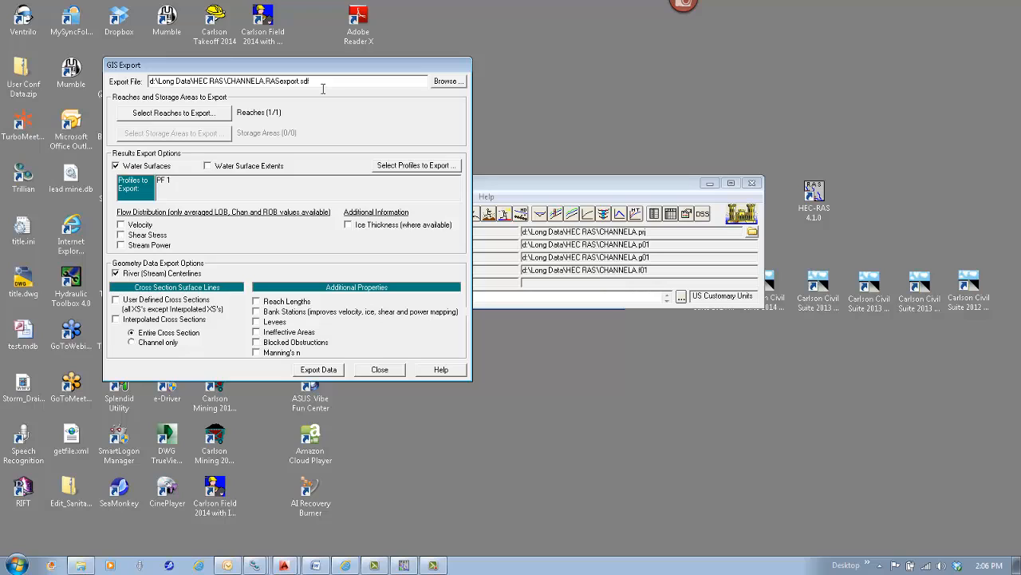
{"action": "left_click", "coordinate": [182, 185]}
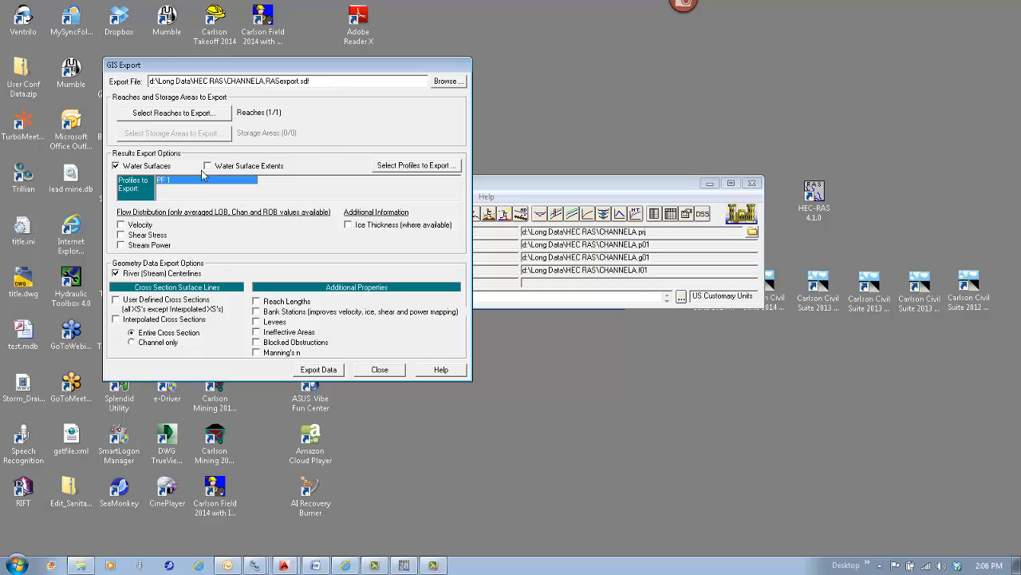
{"action": "left_click", "coordinate": [215, 167]}
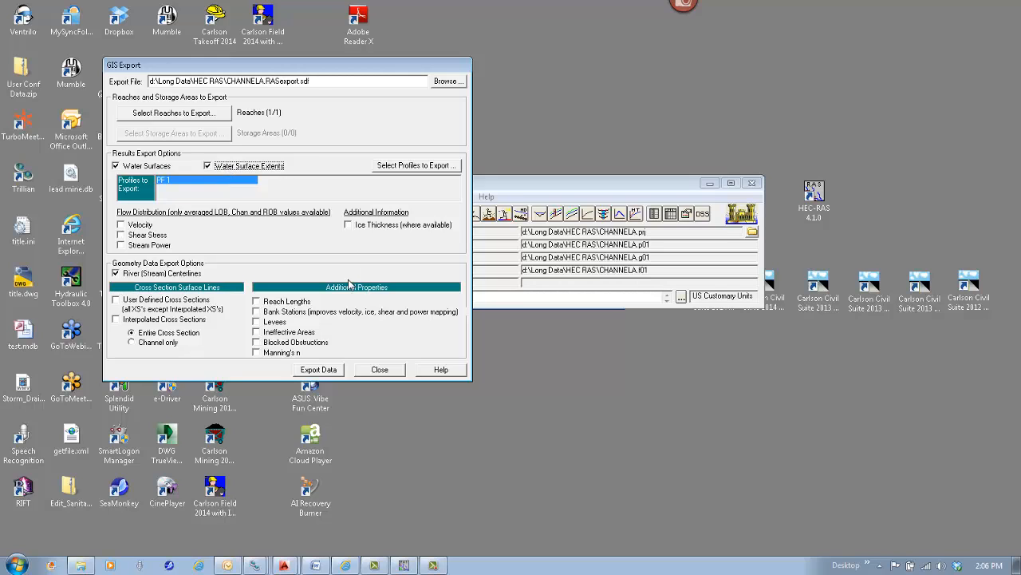
{"action": "left_click", "coordinate": [324, 379]}
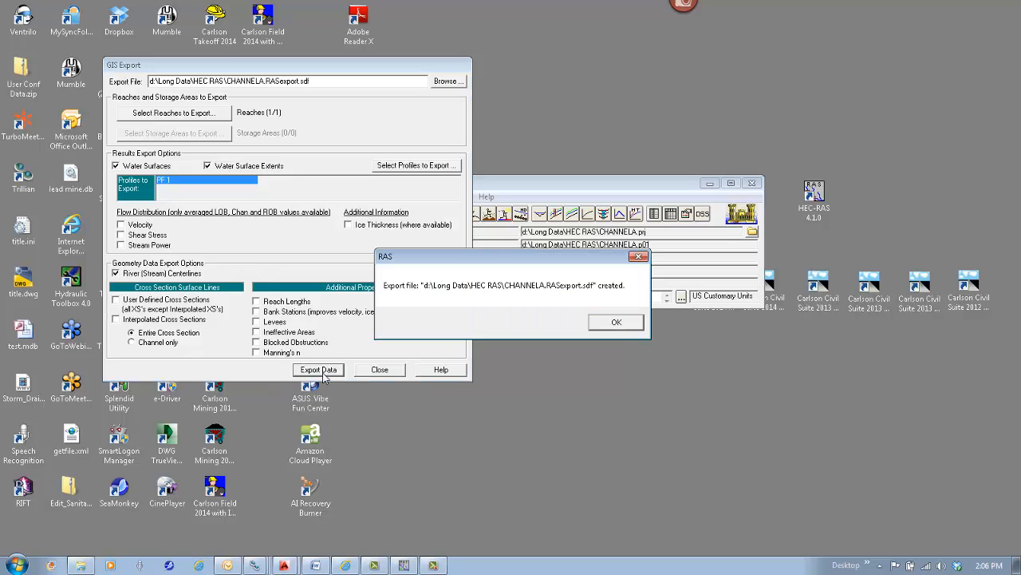
{"action": "left_click", "coordinate": [619, 323]}
Switch to topo.dwg in Carlson Hydrology and draw the HEC-RAS watermark from CHANNELA.RASexport.sdf for all reaches and profiles on layer WATERMARK.
{"action": "mouse_move", "coordinate": [286, 565]}
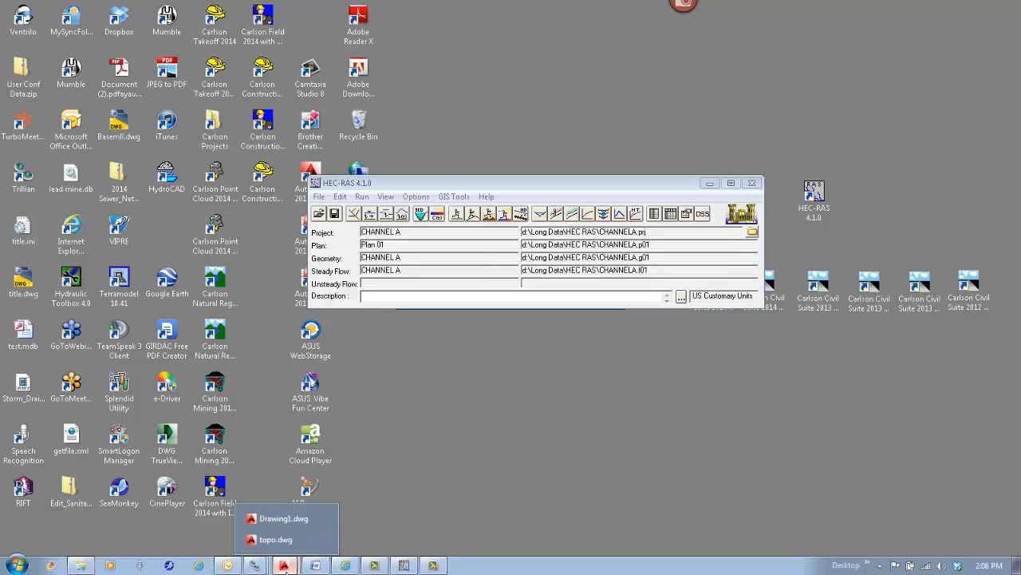
{"action": "left_click", "coordinate": [275, 539]}
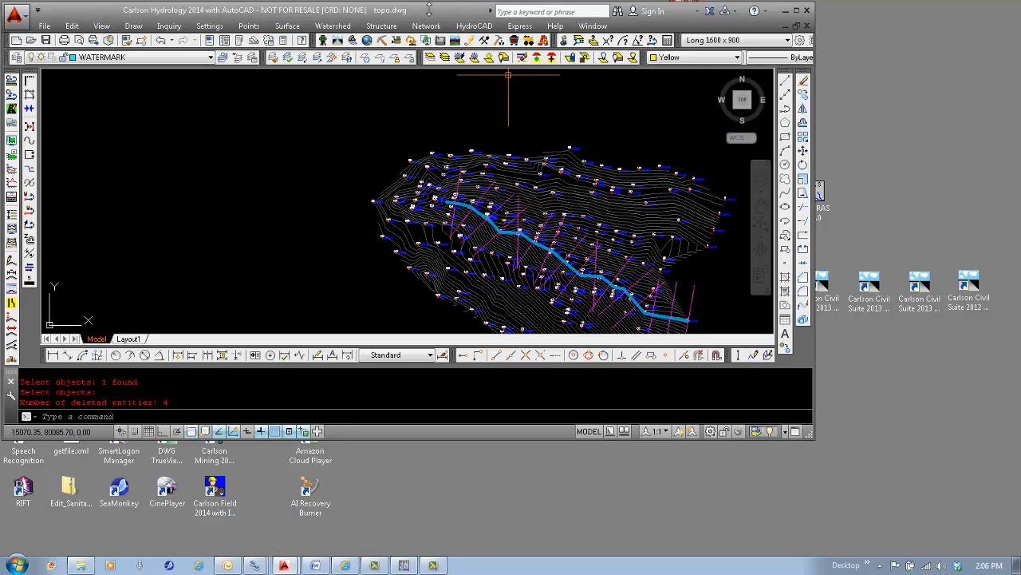
{"action": "double_click", "coordinate": [429, 8]}
{"action": "scroll", "coordinate": [432, 299], "scroll_direction": "up", "scroll_amount": 5}
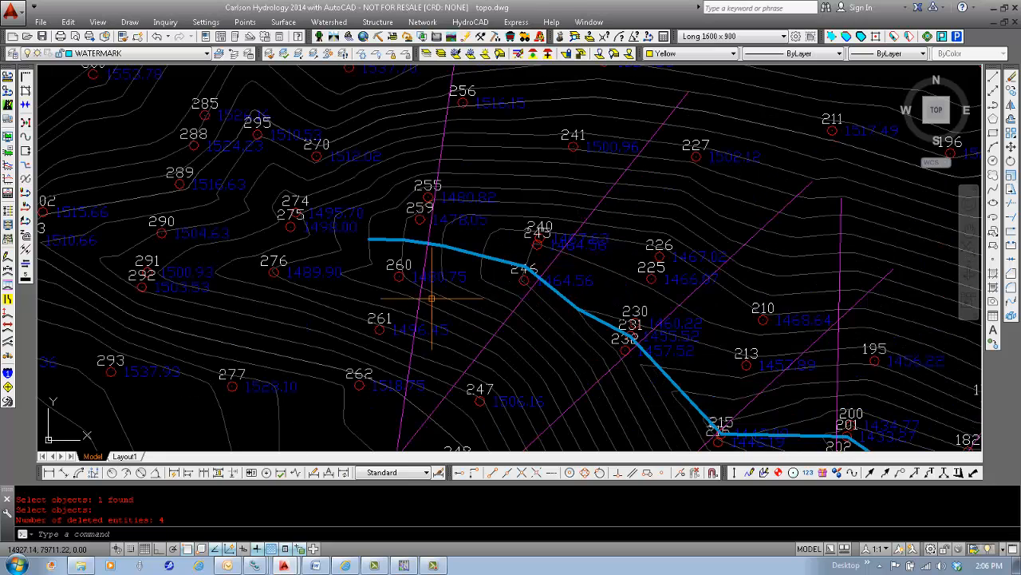
{"action": "left_click", "coordinate": [343, 22]}
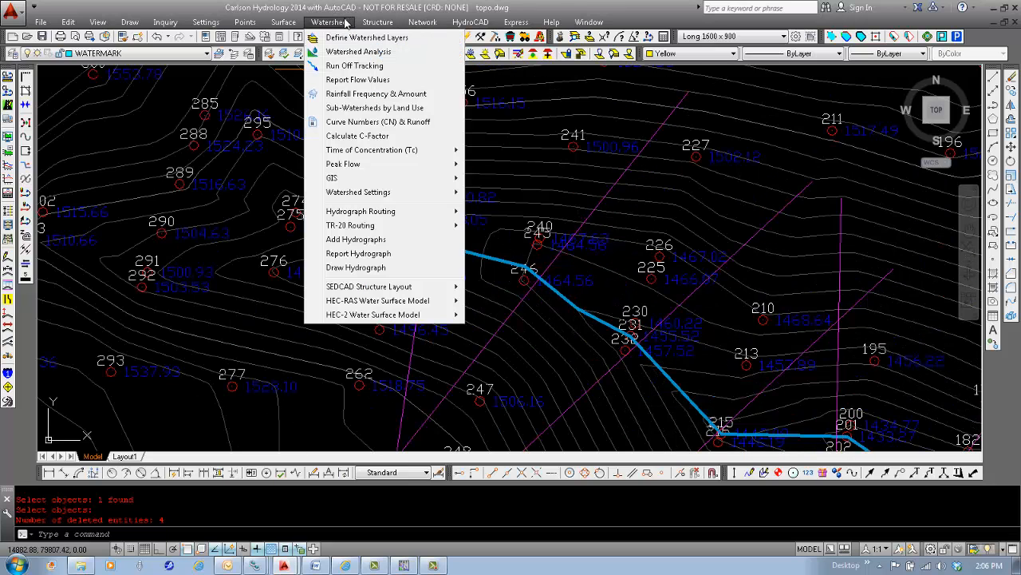
{"action": "mouse_move", "coordinate": [380, 304]}
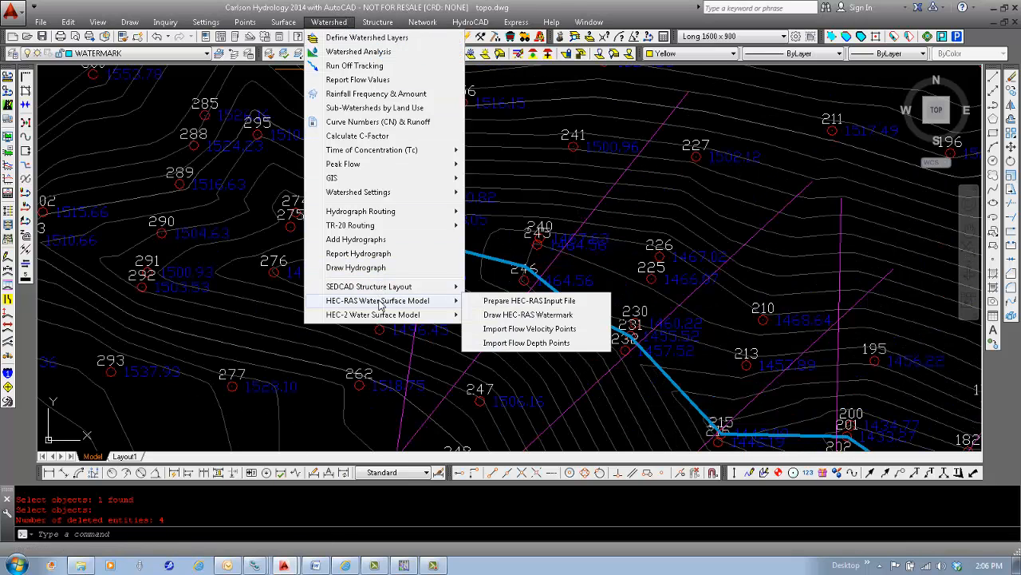
{"action": "left_click", "coordinate": [503, 317]}
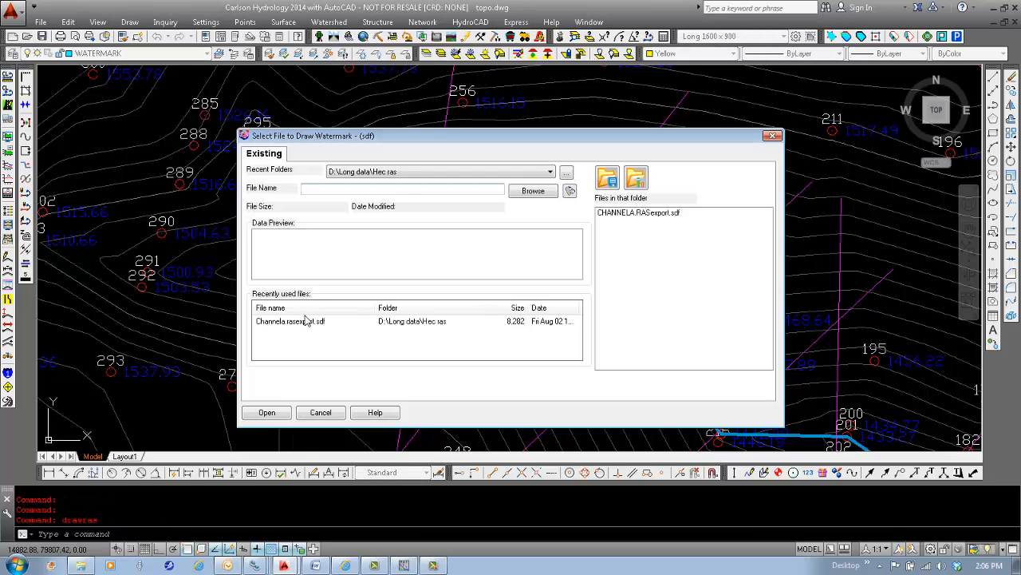
{"action": "double_click", "coordinate": [654, 213]}
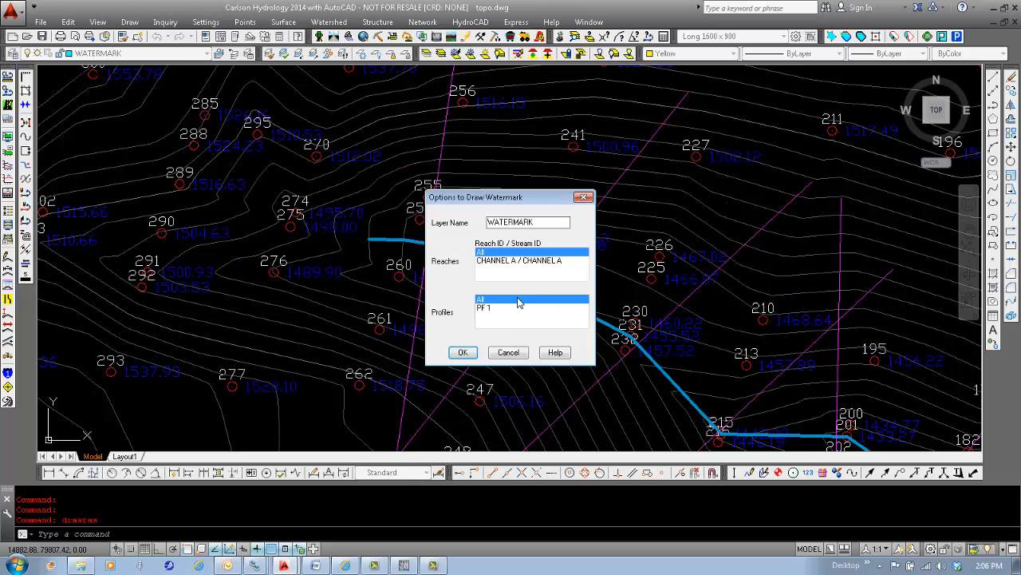
{"action": "left_click", "coordinate": [463, 352]}
{"action": "left_click", "coordinate": [490, 230]}
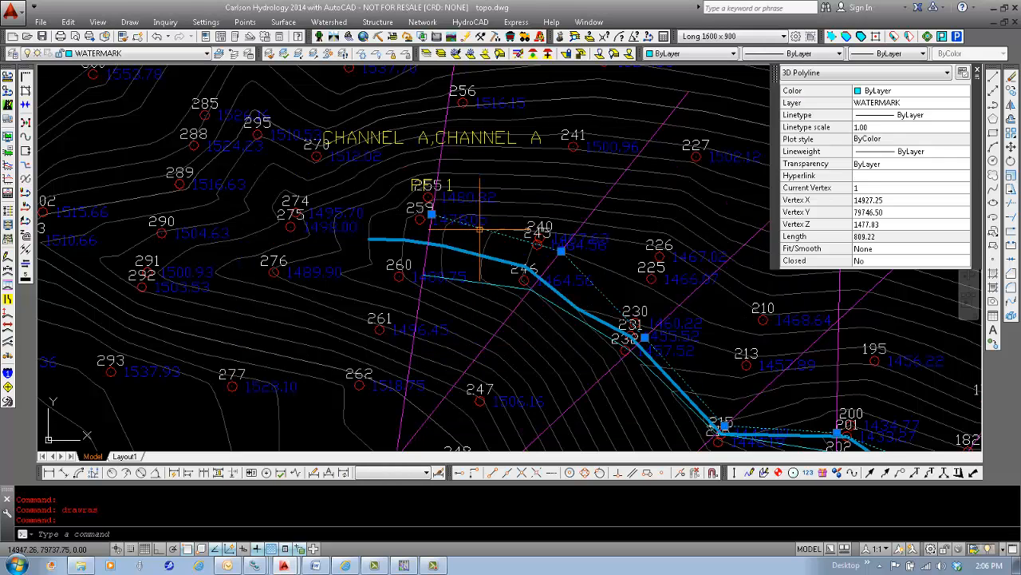
{"action": "left_click", "coordinate": [477, 281]}
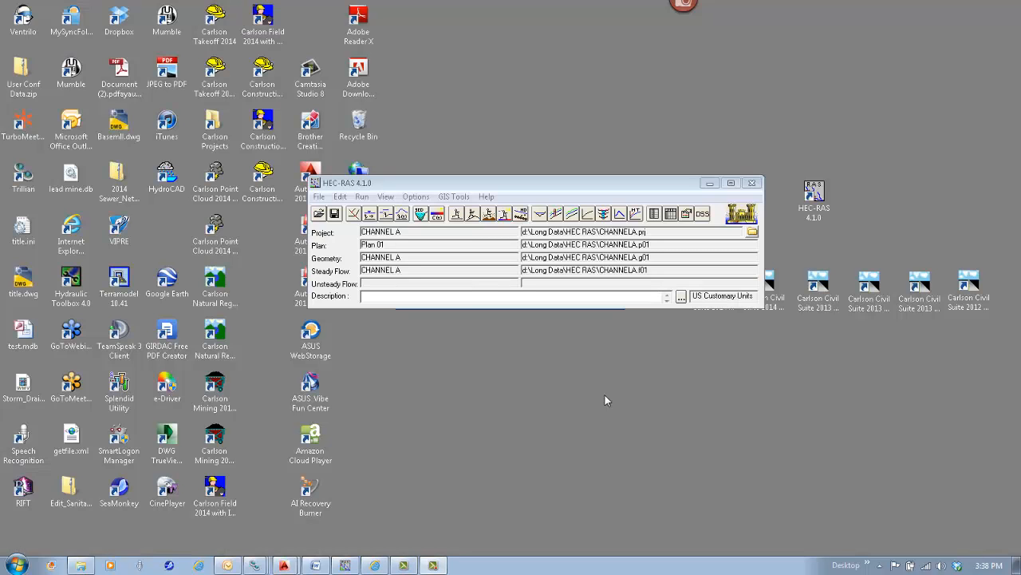
In HEC-RAS, set the steady flow analysis's global flow distribution to 15 subsections each for LOB, Channel and ROB.
{"action": "left_click", "coordinate": [361, 197]}
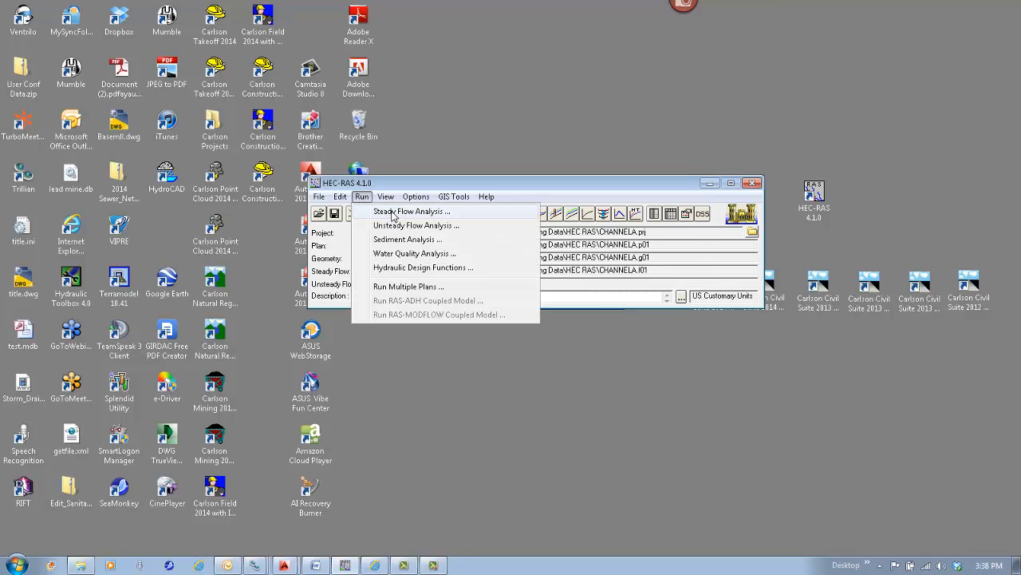
{"action": "left_click", "coordinate": [387, 214]}
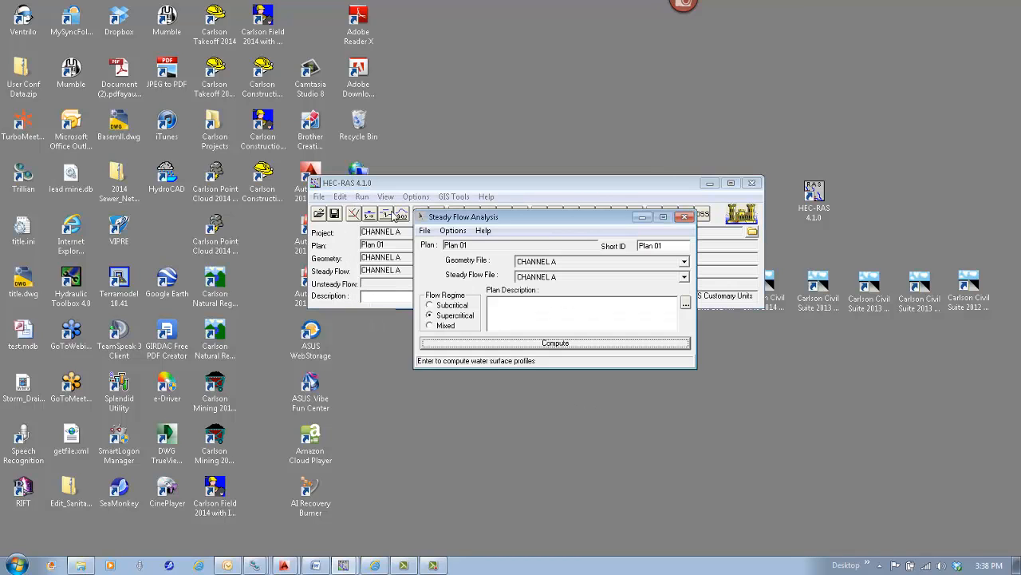
{"action": "left_click", "coordinate": [454, 232]}
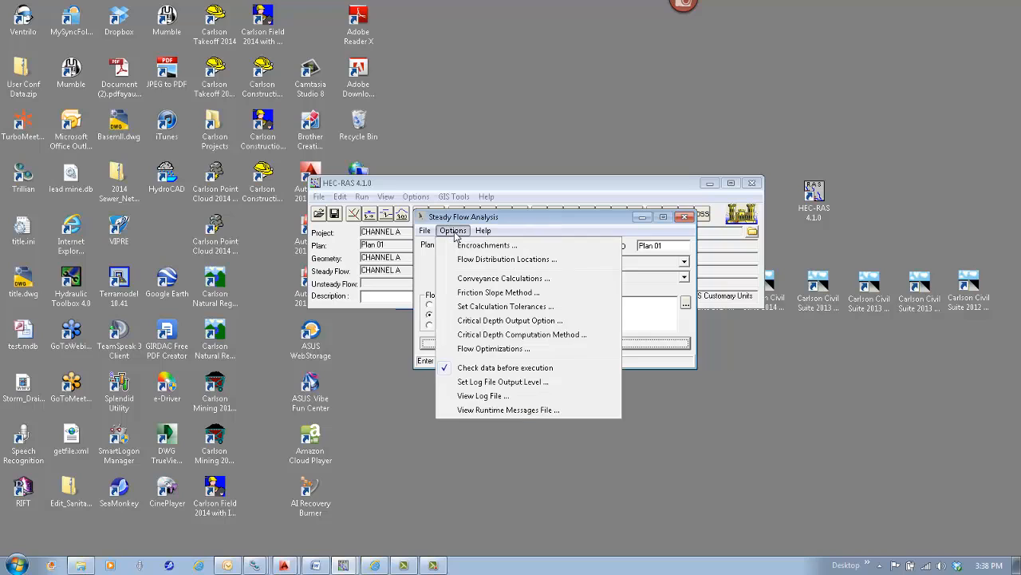
{"action": "left_click", "coordinate": [480, 260]}
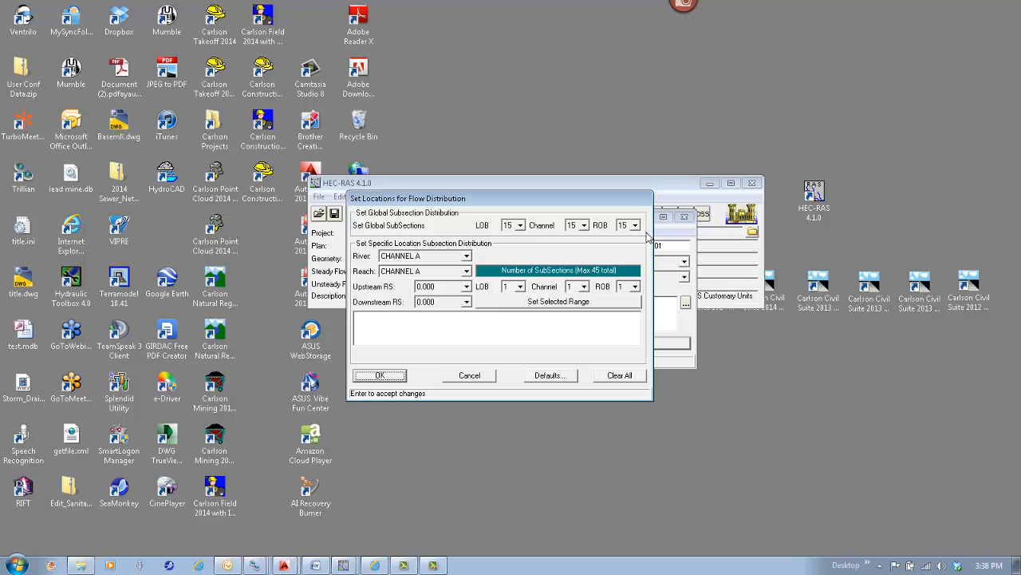
{"action": "left_click", "coordinate": [378, 376]}
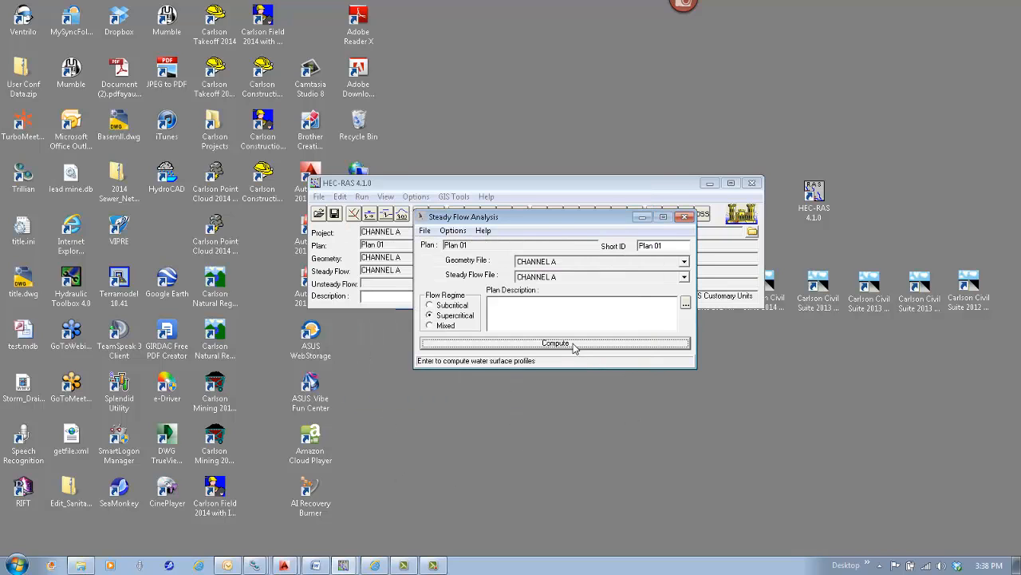
Compute the supercritical steady flow profiles for Plan 01 and close the analysis.
{"action": "left_click", "coordinate": [573, 345]}
{"action": "left_click", "coordinate": [504, 475]}
{"action": "left_click", "coordinate": [685, 217]}
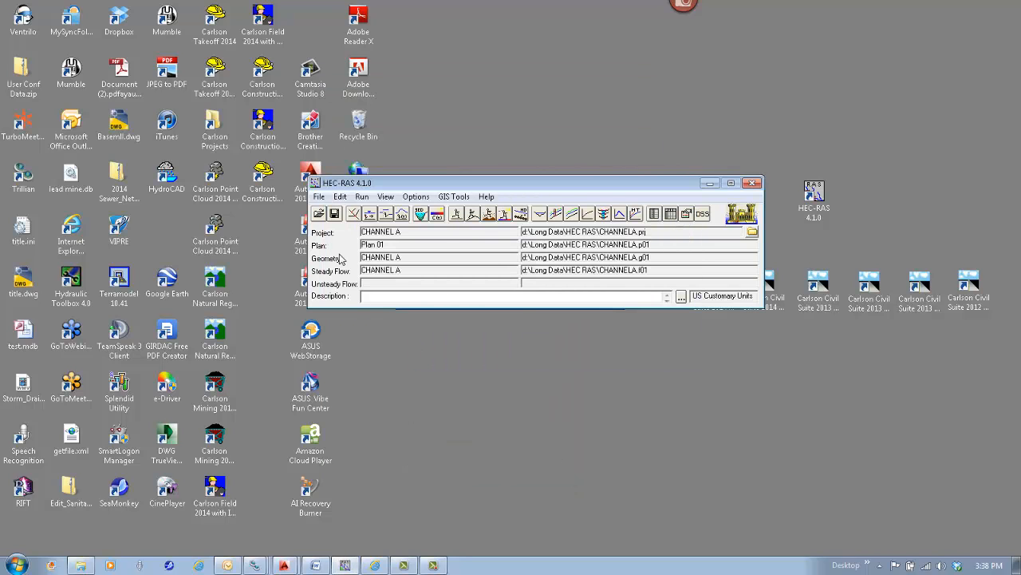
Generate the HEC-RAS report with Flow Distribution output and Standard Table 1 as a summary table, and close the report generator.
{"action": "left_click", "coordinate": [319, 197]}
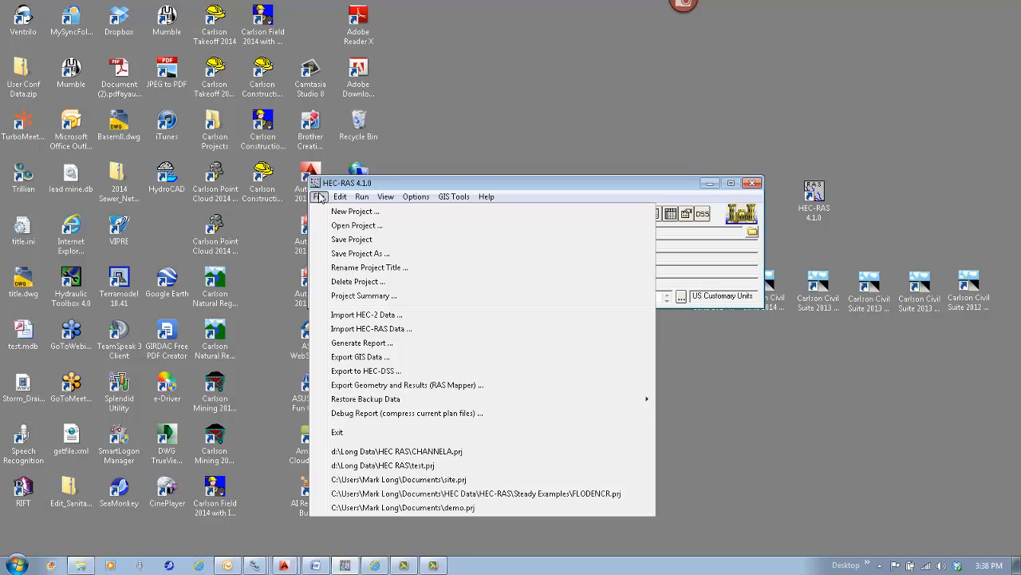
{"action": "left_click", "coordinate": [374, 343]}
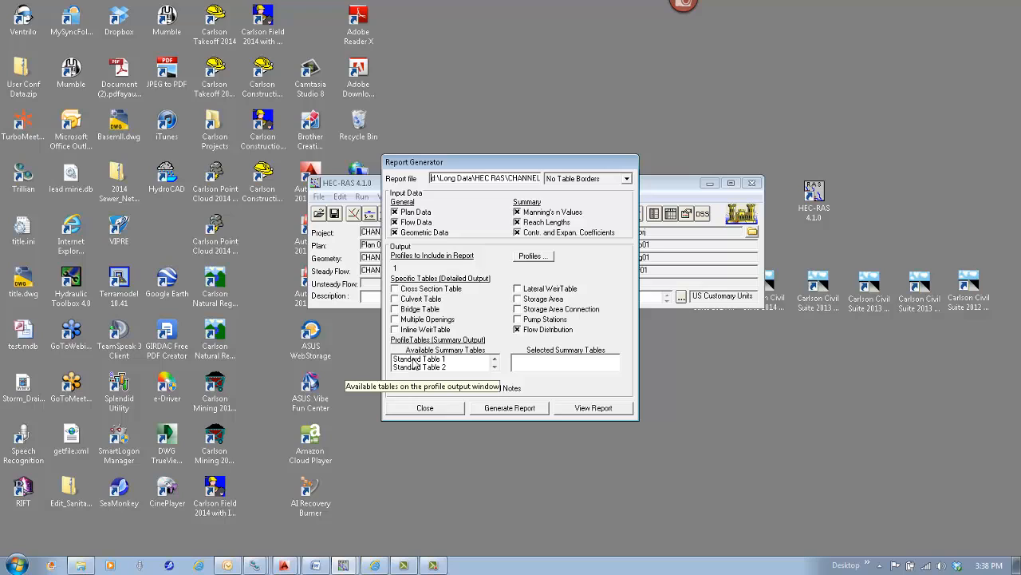
{"action": "double_click", "coordinate": [415, 360]}
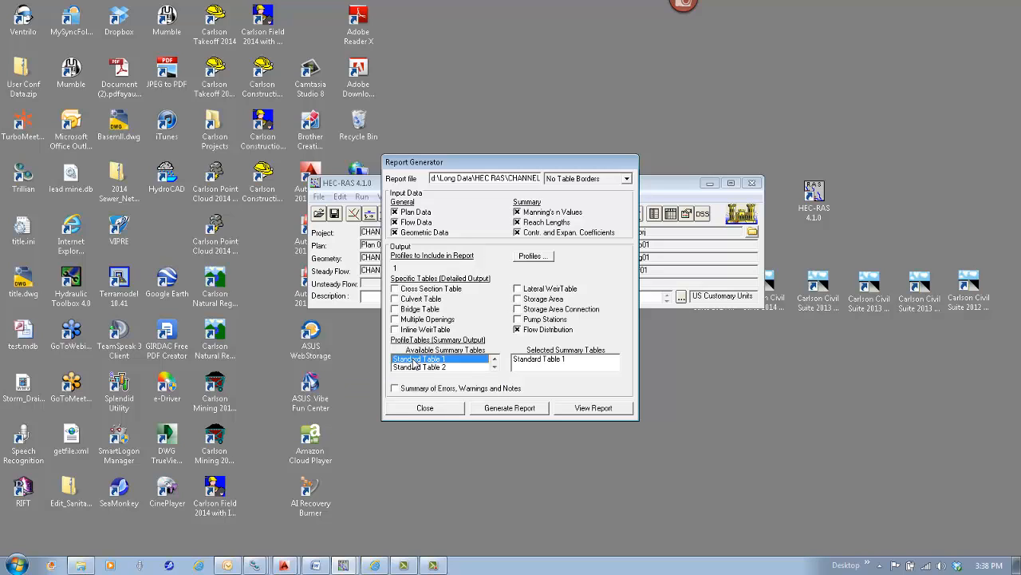
{"action": "left_click", "coordinate": [515, 408]}
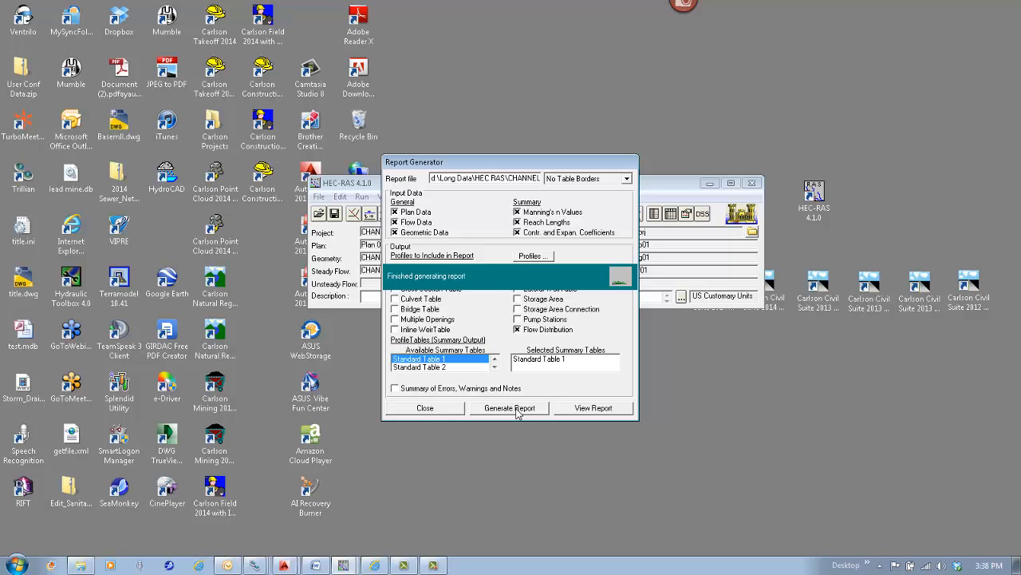
{"action": "left_click", "coordinate": [431, 410]}
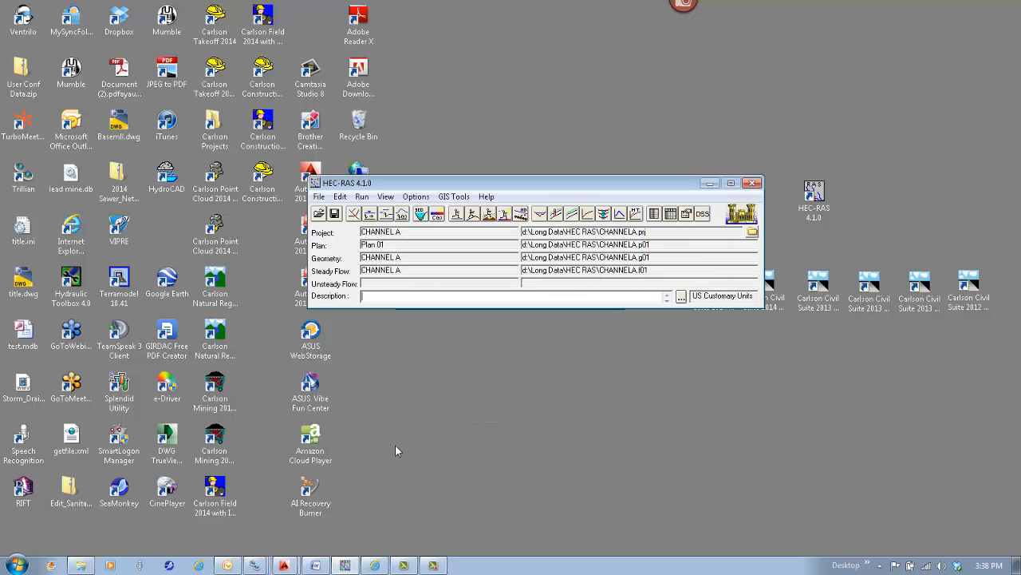
Switch to topo.dwg in Carlson Hydrology and set channel a.crd as a new coordinate file, replacing the existing one.
{"action": "mouse_move", "coordinate": [284, 564]}
{"action": "left_click", "coordinate": [276, 539]}
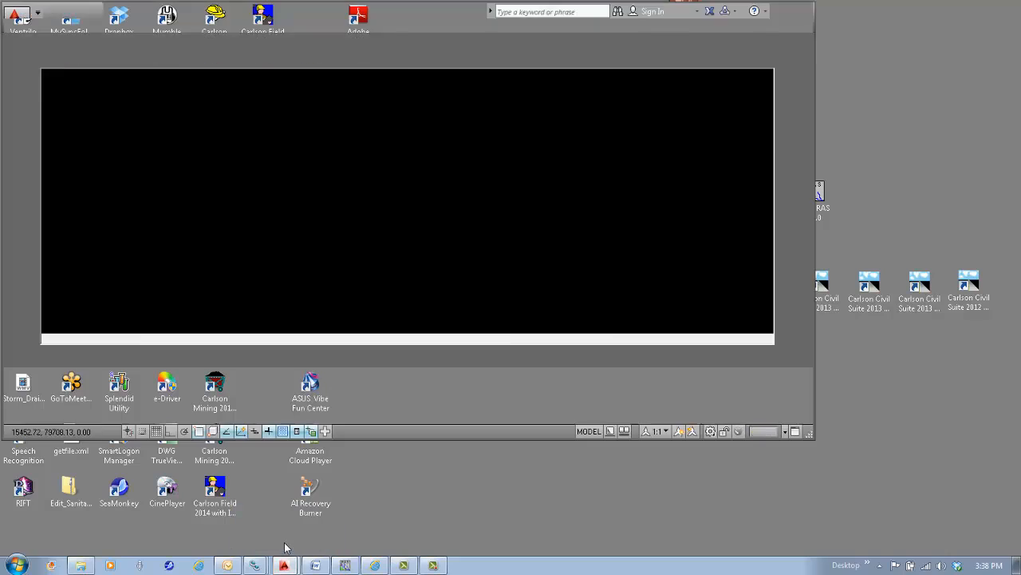
{"action": "double_click", "coordinate": [454, 12]}
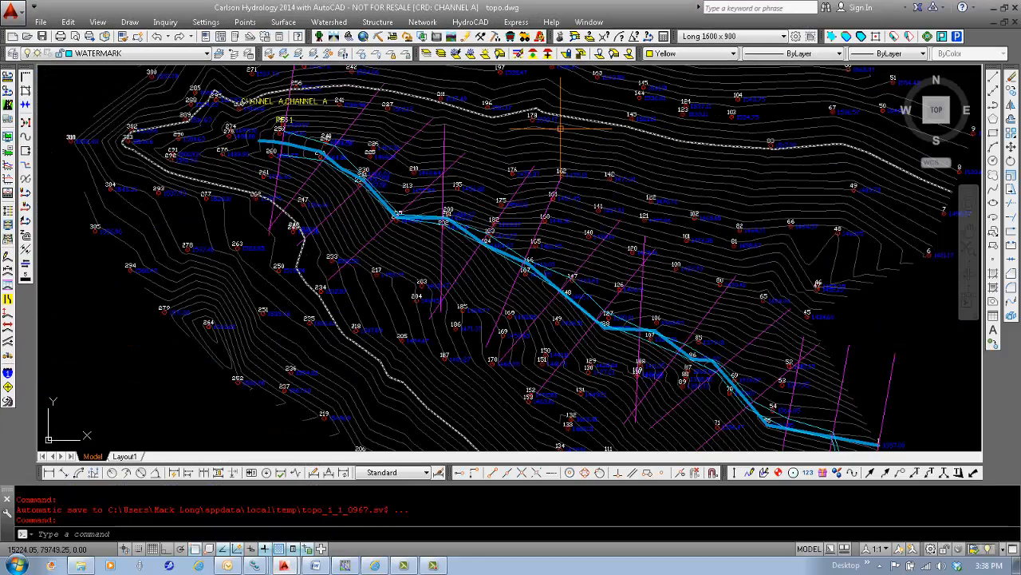
{"action": "left_click", "coordinate": [253, 24]}
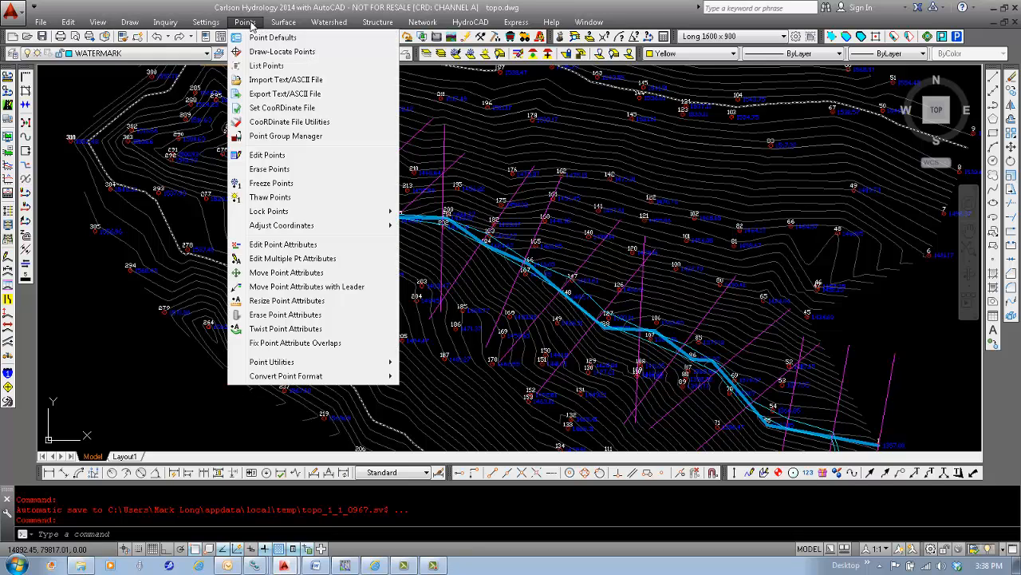
{"action": "left_click", "coordinate": [279, 109]}
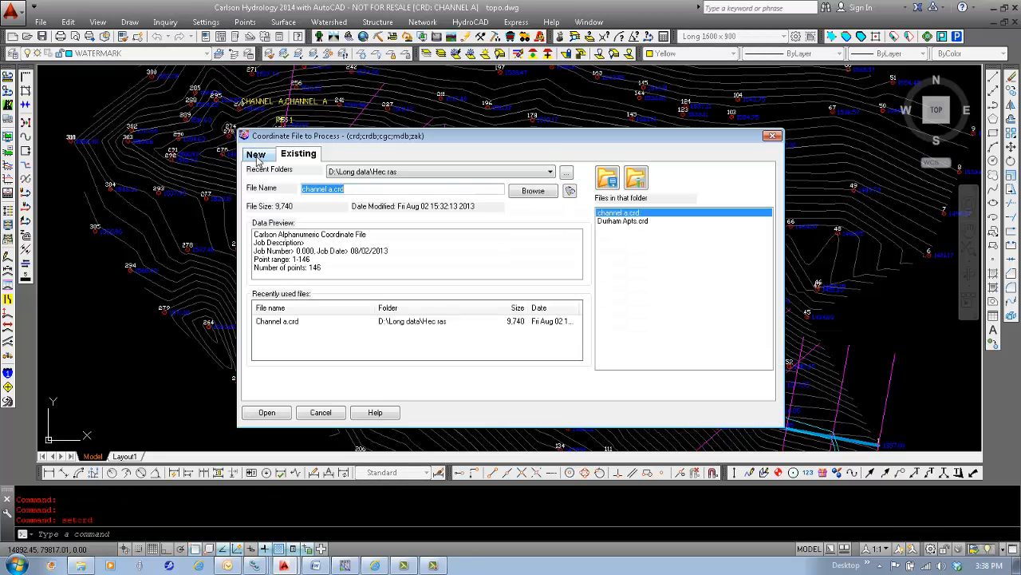
{"action": "left_click", "coordinate": [256, 153]}
{"action": "left_click", "coordinate": [268, 414]}
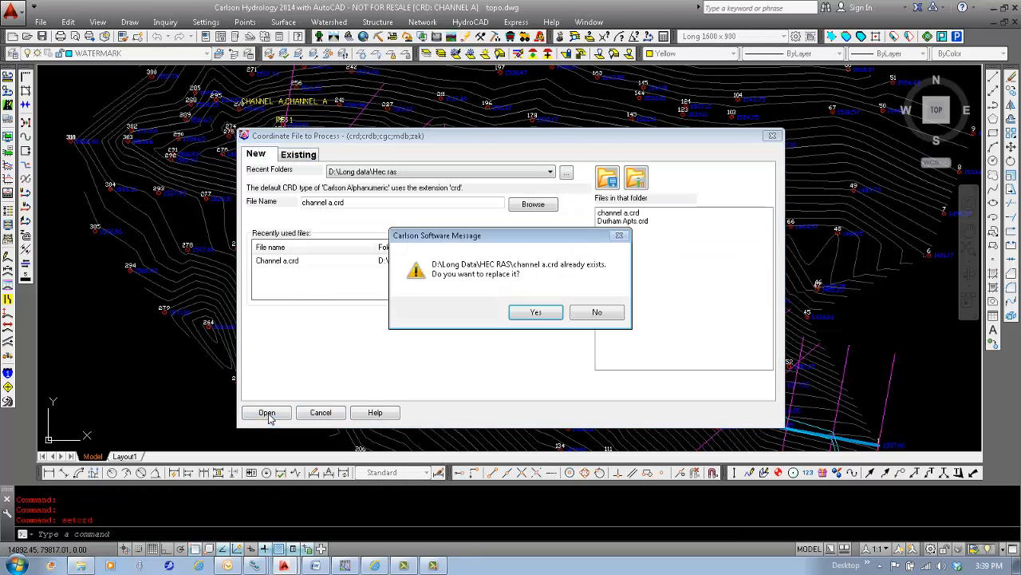
{"action": "left_click", "coordinate": [548, 317]}
Start a flow velocity point import from the HEC-RAS report file CHANNELA.rep.
{"action": "left_click", "coordinate": [329, 23]}
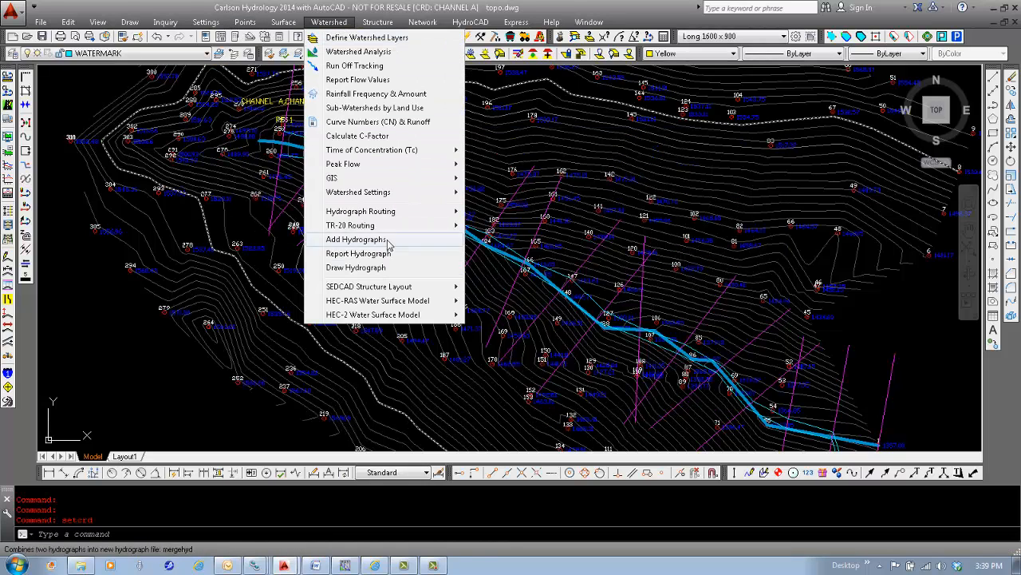
{"action": "mouse_move", "coordinate": [392, 307]}
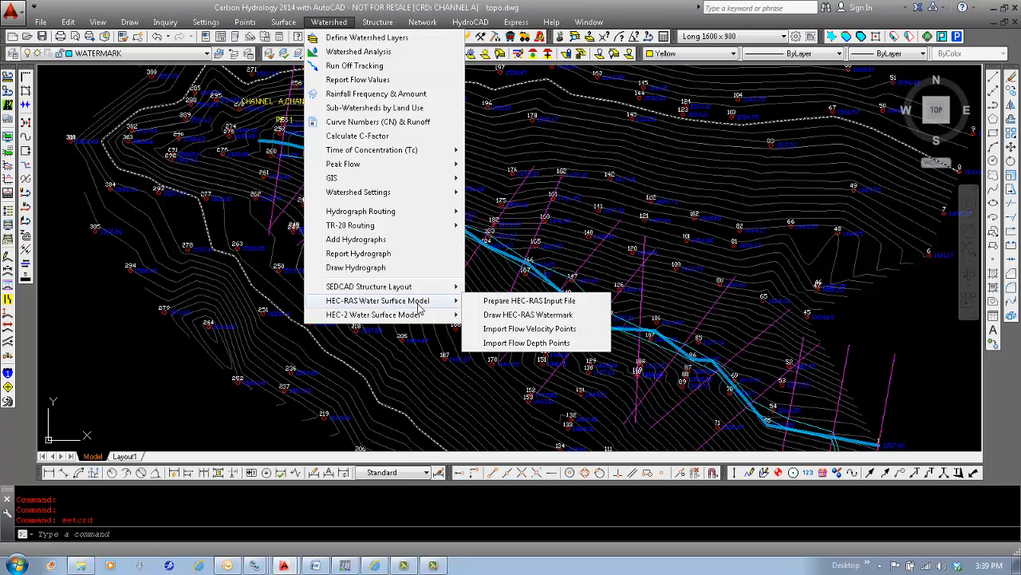
{"action": "left_click", "coordinate": [529, 329]}
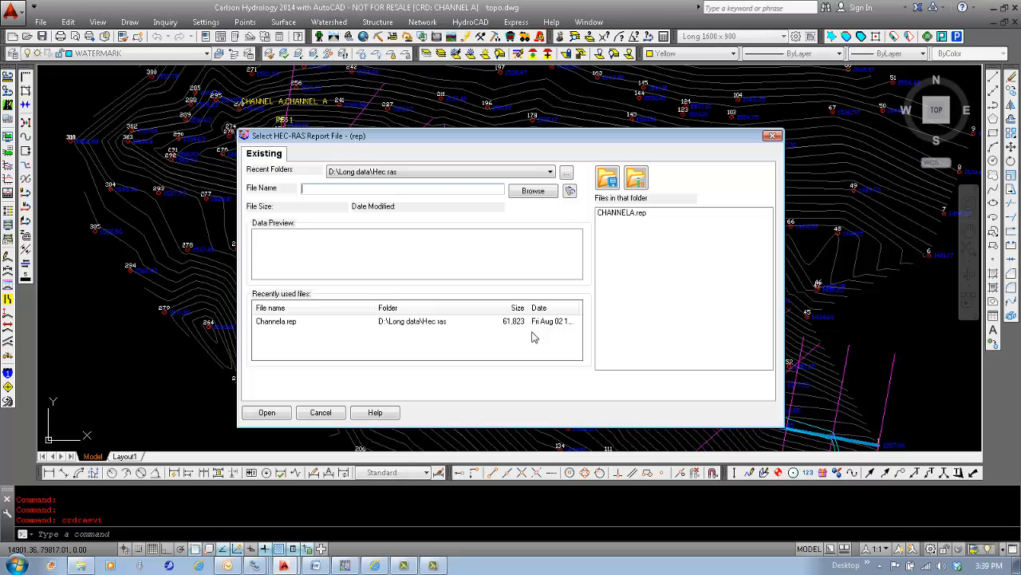
{"action": "double_click", "coordinate": [621, 213]}
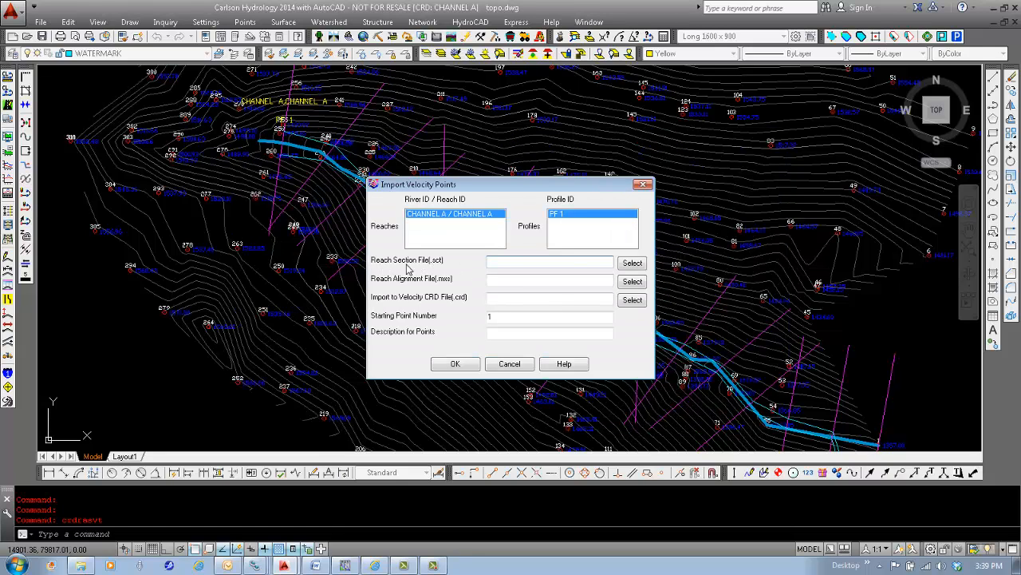
Import the velocity points using CHANNEL A.sct, CHANNEL A.mxs and channel a.crd, with the point description FLOW VELOCITY.
{"action": "left_click", "coordinate": [632, 263]}
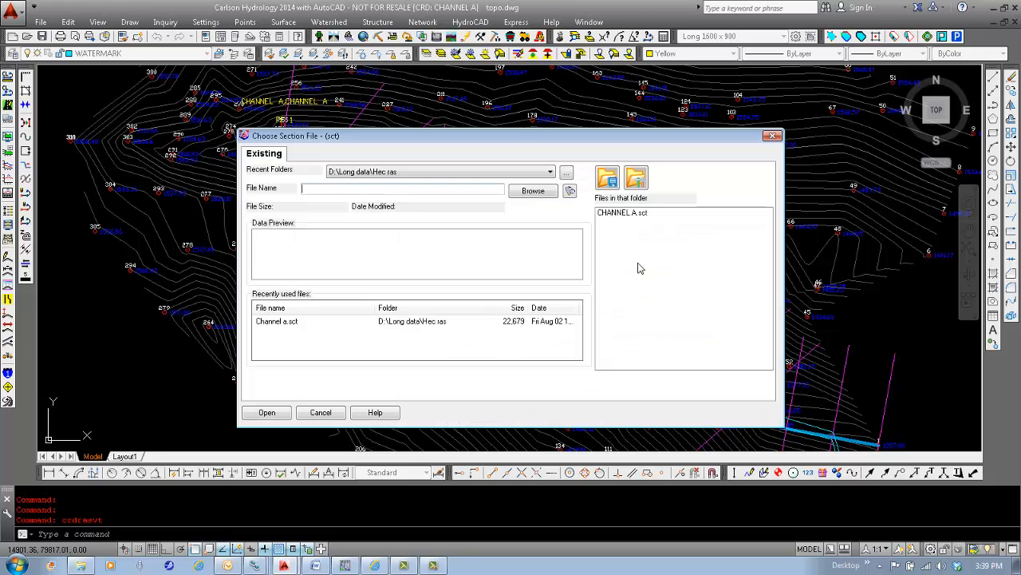
{"action": "double_click", "coordinate": [621, 215]}
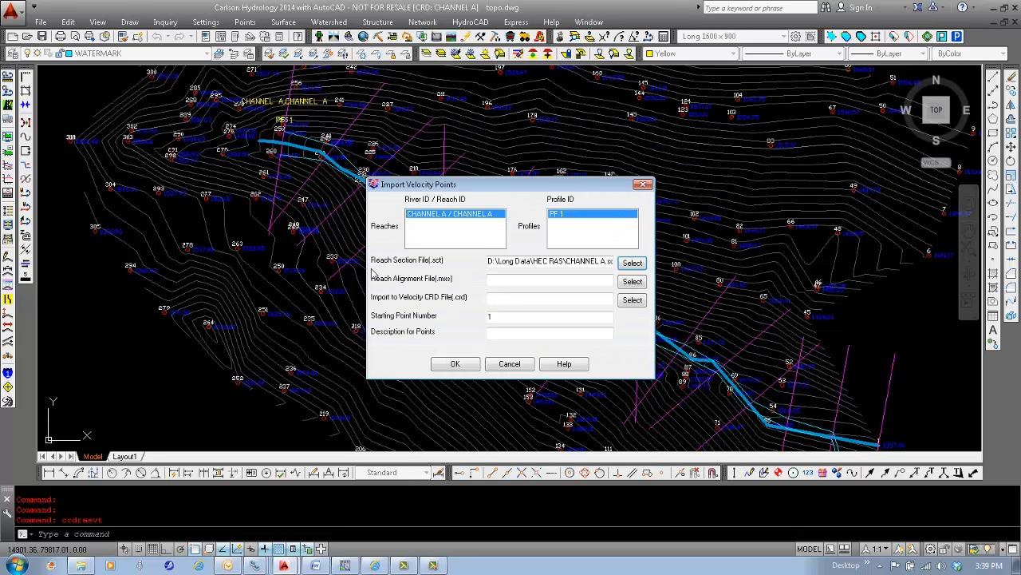
{"action": "left_click", "coordinate": [632, 281]}
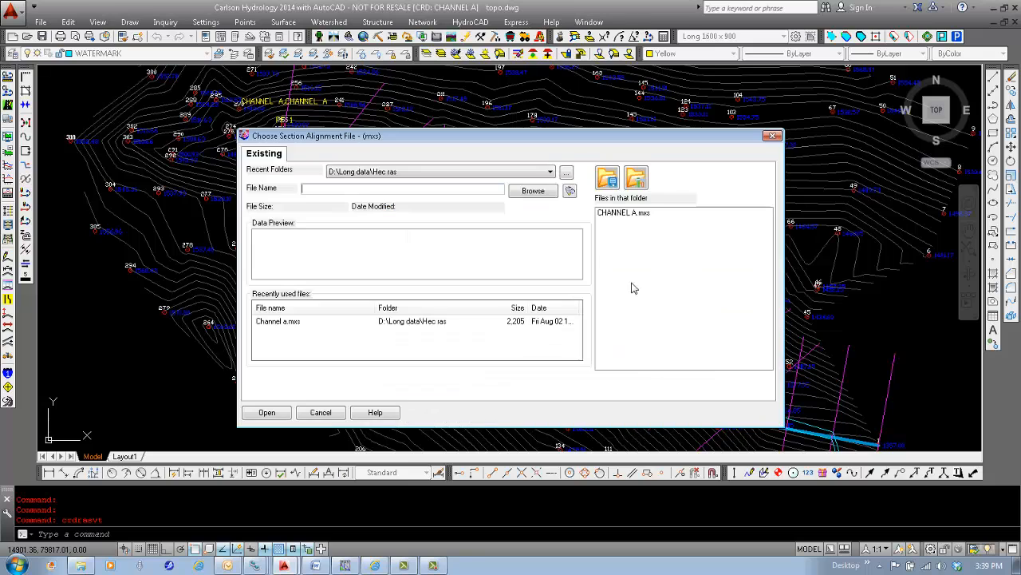
{"action": "double_click", "coordinate": [630, 214]}
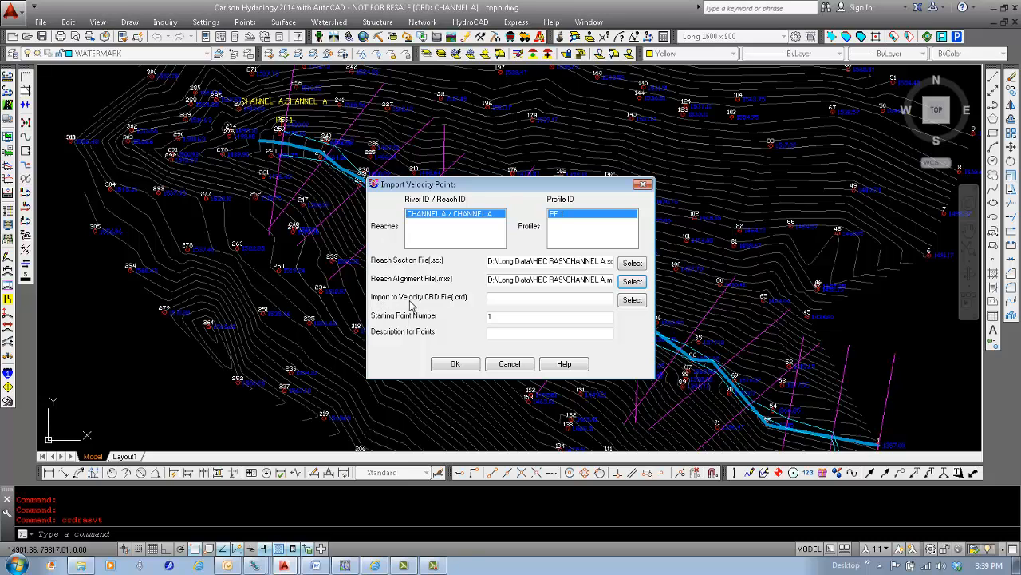
{"action": "left_click", "coordinate": [630, 300]}
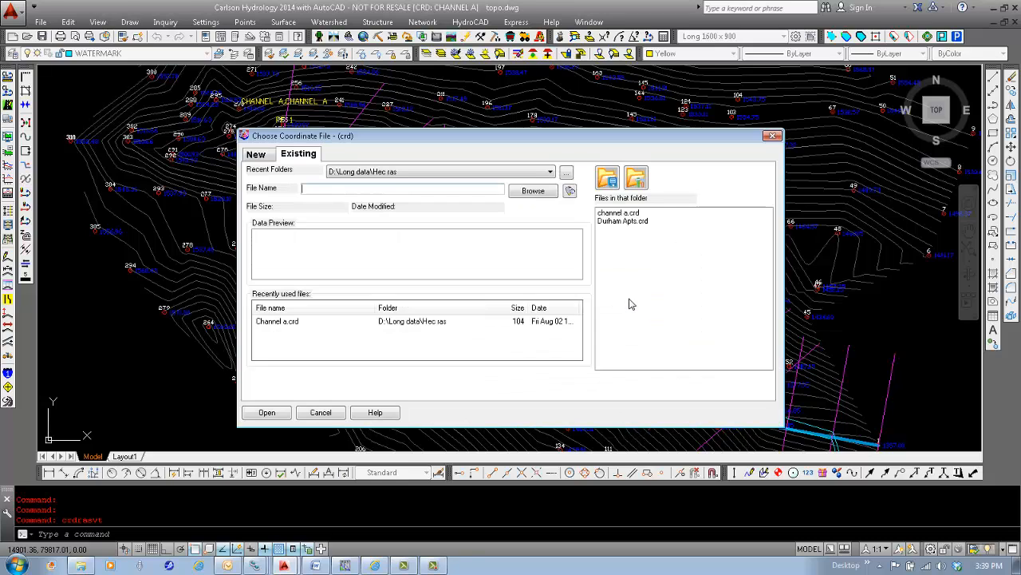
{"action": "double_click", "coordinate": [618, 213]}
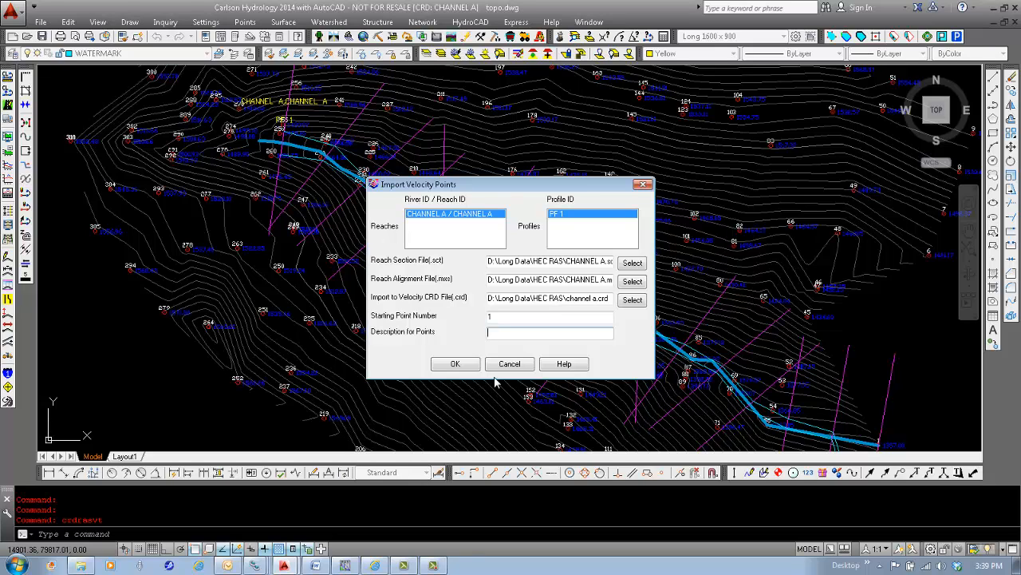
{"action": "type", "text": "FLOW VELOCITY"}
{"action": "left_click", "coordinate": [455, 364]}
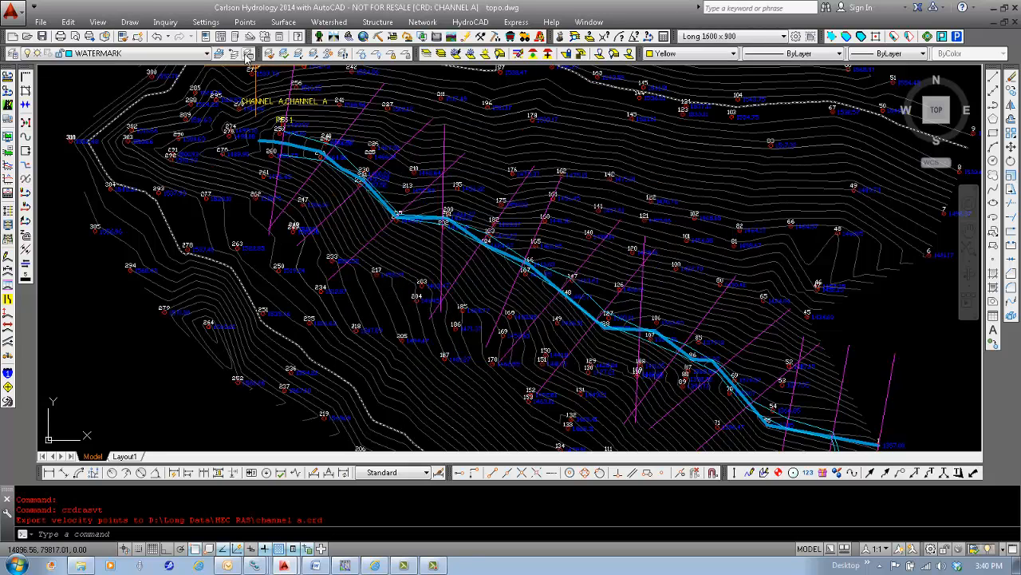
Draw all points from channel a.crd on the VELOCITY PTS layer with the SPT4 symbol.
{"action": "left_click", "coordinate": [245, 22]}
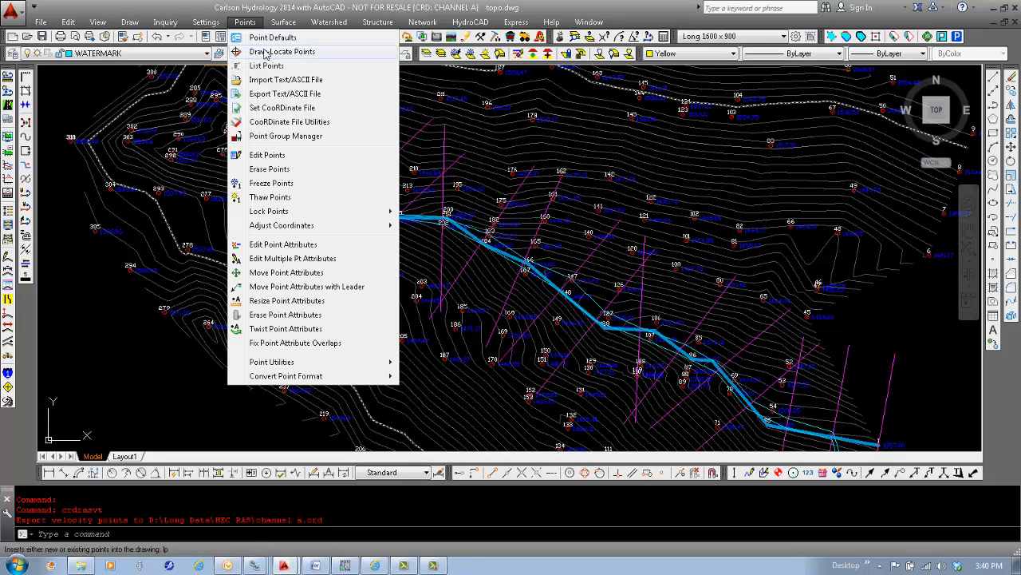
{"action": "left_click", "coordinate": [265, 52]}
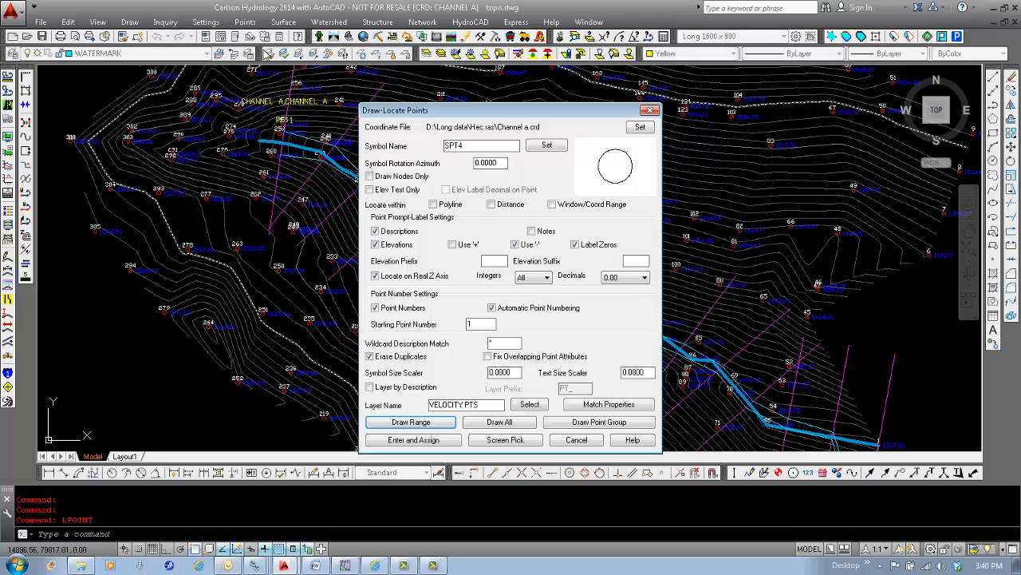
{"action": "left_click", "coordinate": [498, 422]}
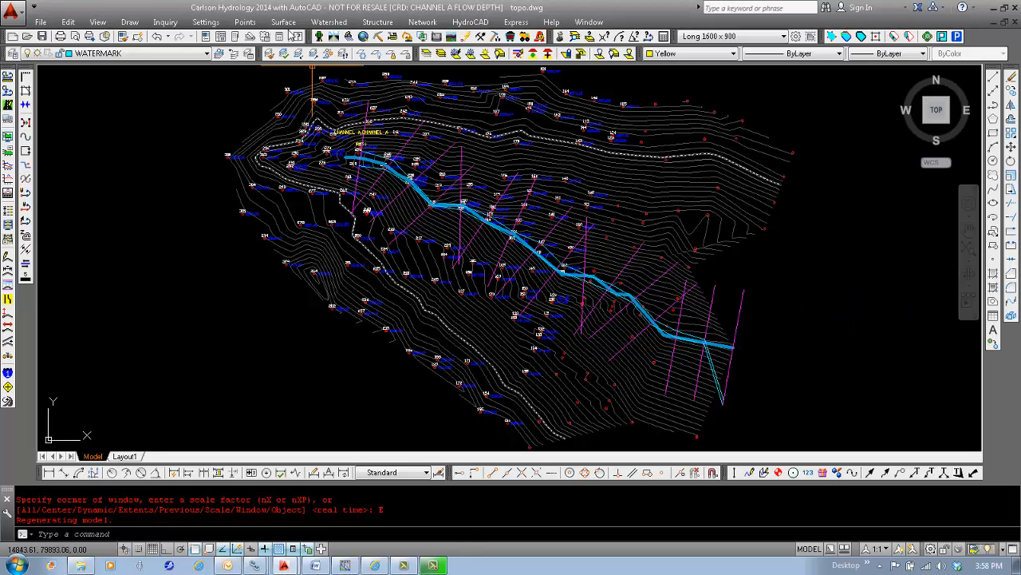
Set CHANNEL A FLOW DEPTH.crd as a new coordinate file, replacing the existing one.
{"action": "left_click", "coordinate": [206, 23]}
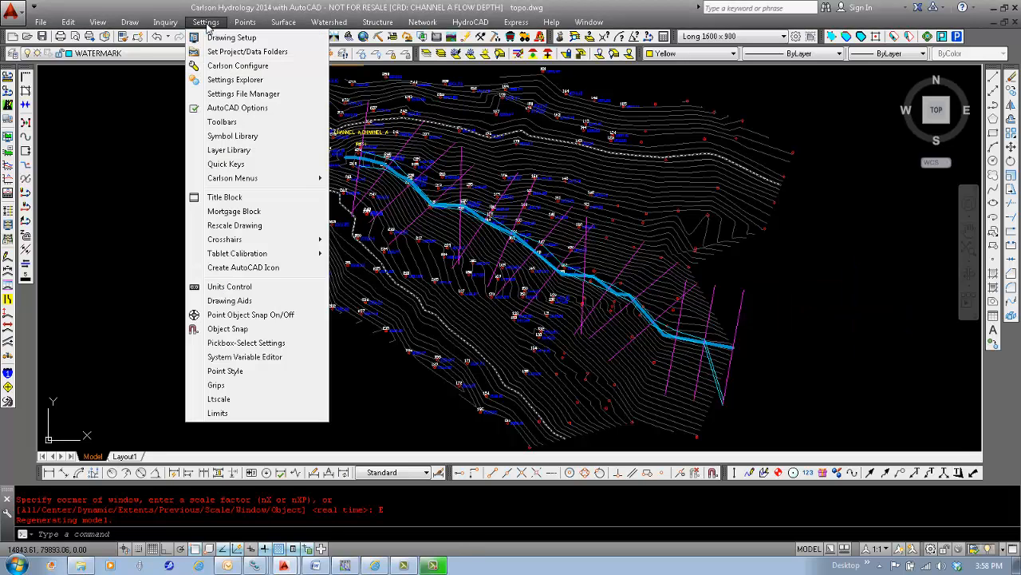
{"action": "mouse_move", "coordinate": [241, 25]}
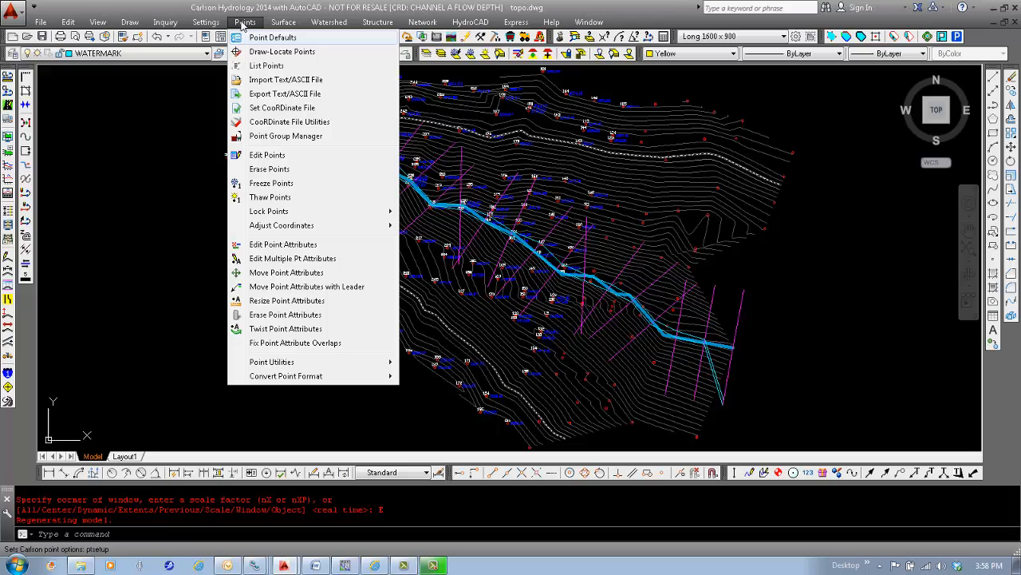
{"action": "left_click", "coordinate": [279, 110]}
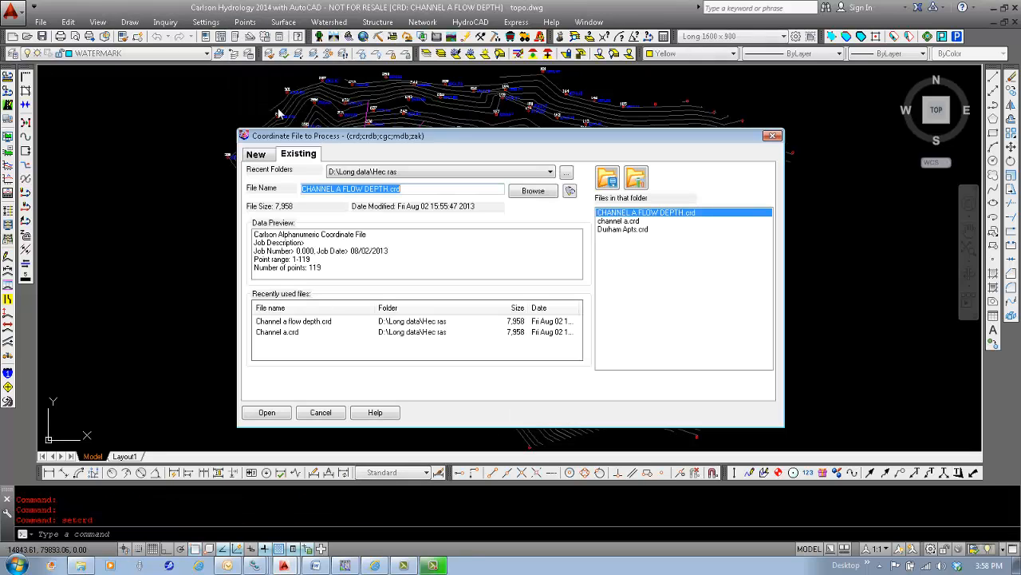
{"action": "left_click", "coordinate": [255, 154]}
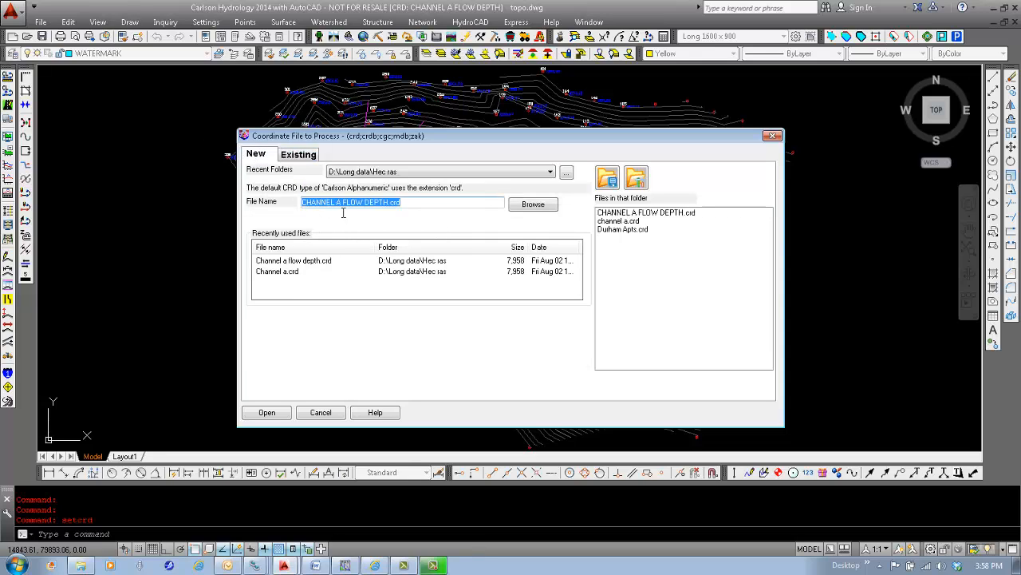
{"action": "left_click", "coordinate": [274, 414]}
{"action": "left_click", "coordinate": [579, 313]}
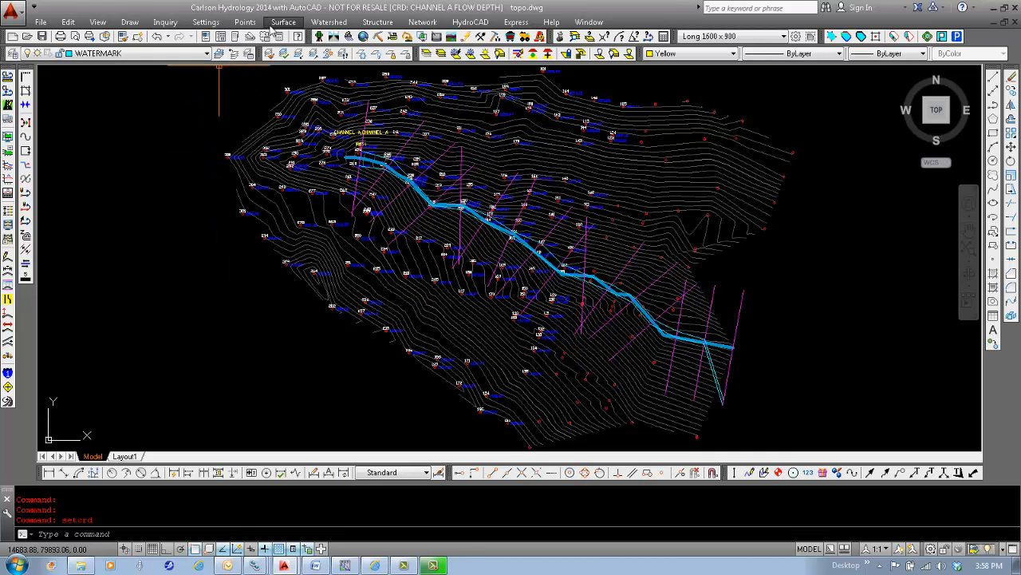
Start a flow depth point import from the HEC-RAS report file CHANNELA.rep.
{"action": "left_click", "coordinate": [326, 23]}
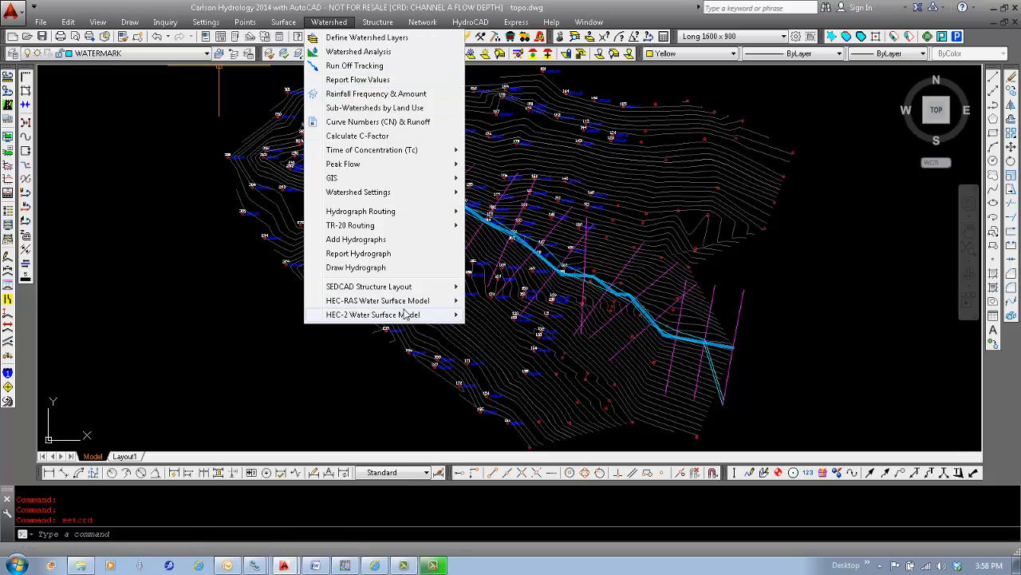
{"action": "mouse_move", "coordinate": [402, 307]}
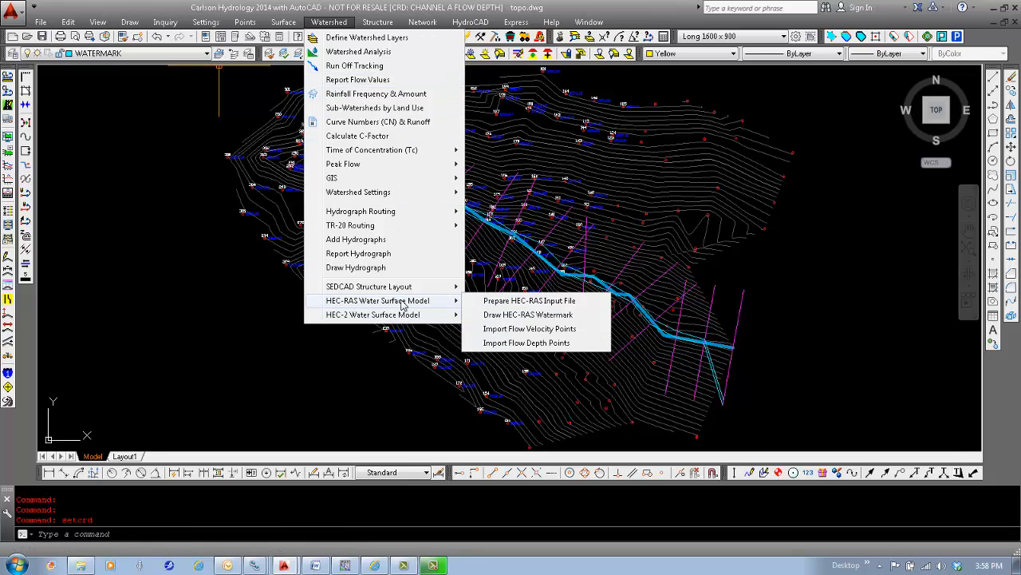
{"action": "left_click", "coordinate": [546, 343]}
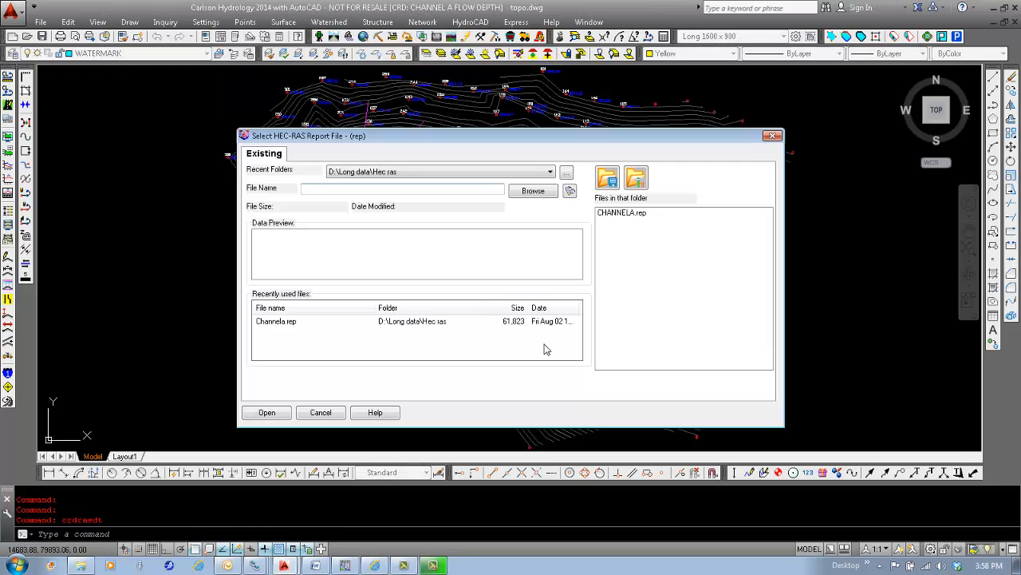
{"action": "double_click", "coordinate": [621, 213]}
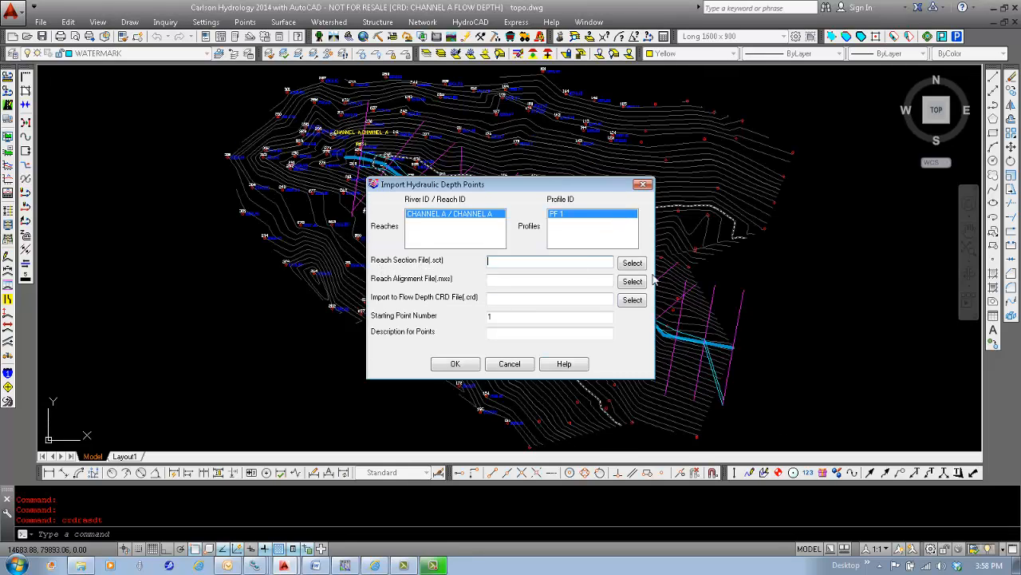
Import the hydraulic depth points using CHANNEL A.sct, CHANNEL A.mxs and CHANNEL A FLOW DEPTH.crd, with the point description FLOW DEPTH.
{"action": "left_click", "coordinate": [632, 263]}
{"action": "double_click", "coordinate": [627, 213]}
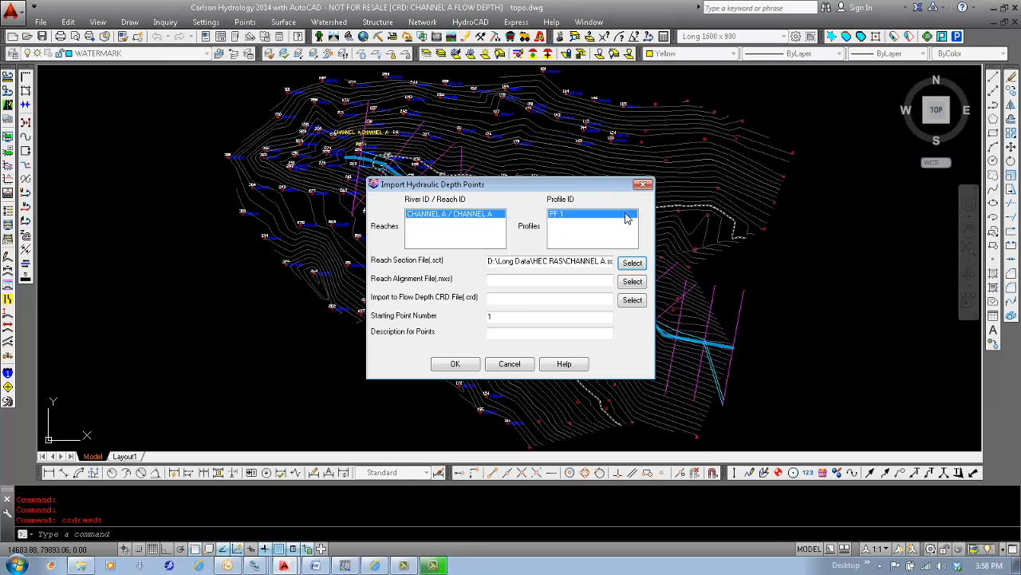
{"action": "left_click", "coordinate": [634, 284]}
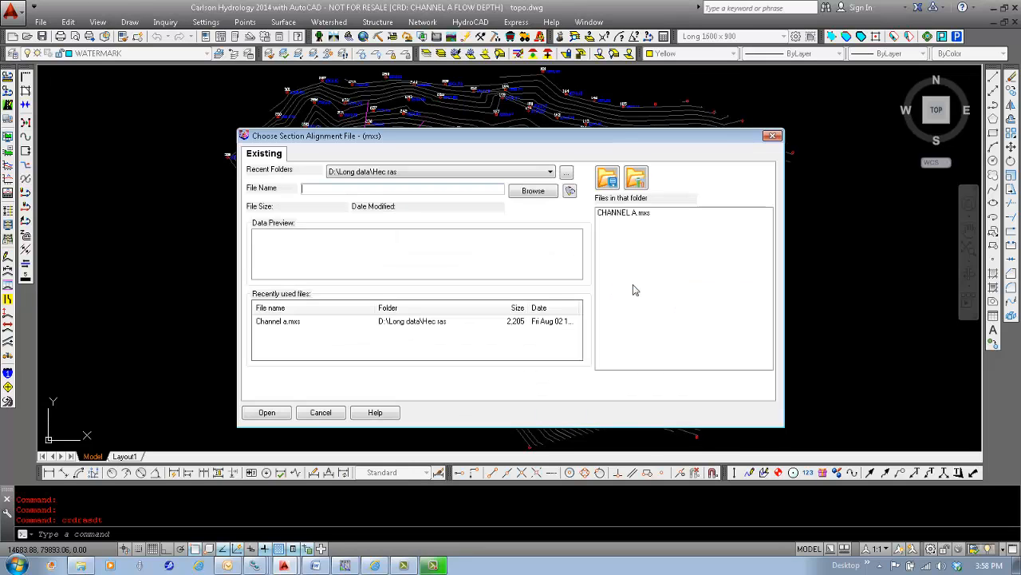
{"action": "double_click", "coordinate": [628, 213]}
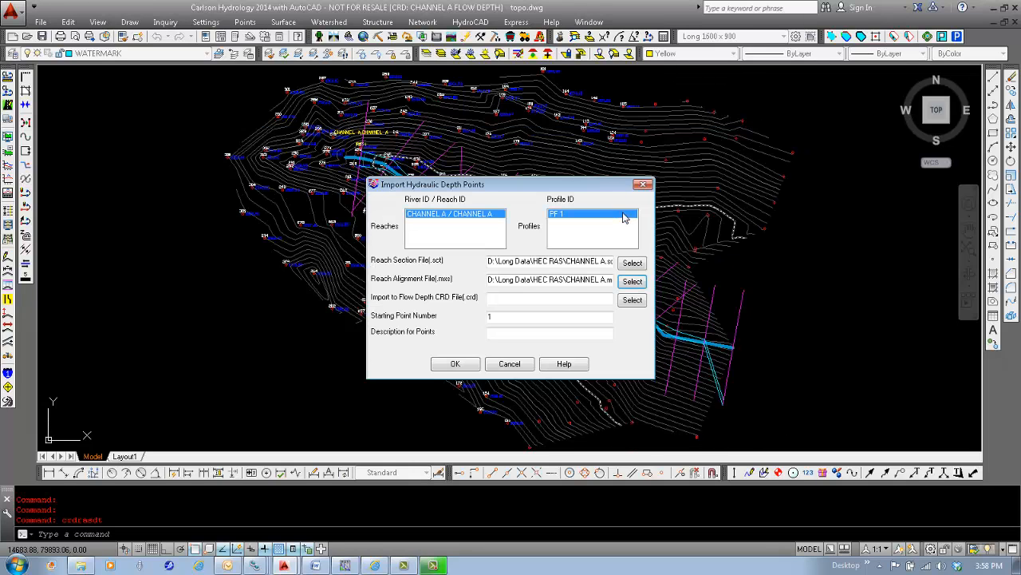
{"action": "left_click", "coordinate": [635, 302]}
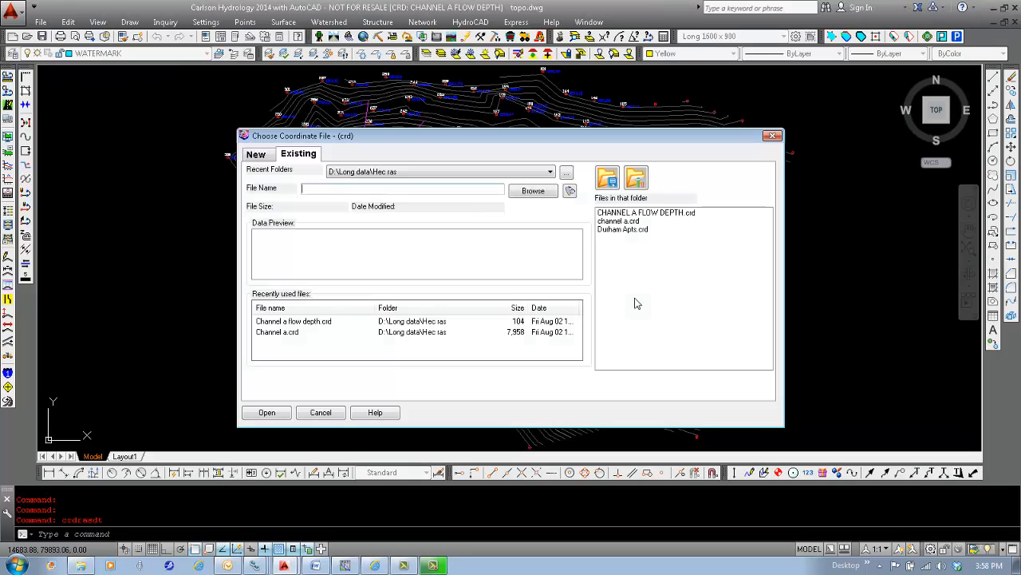
{"action": "double_click", "coordinate": [633, 212]}
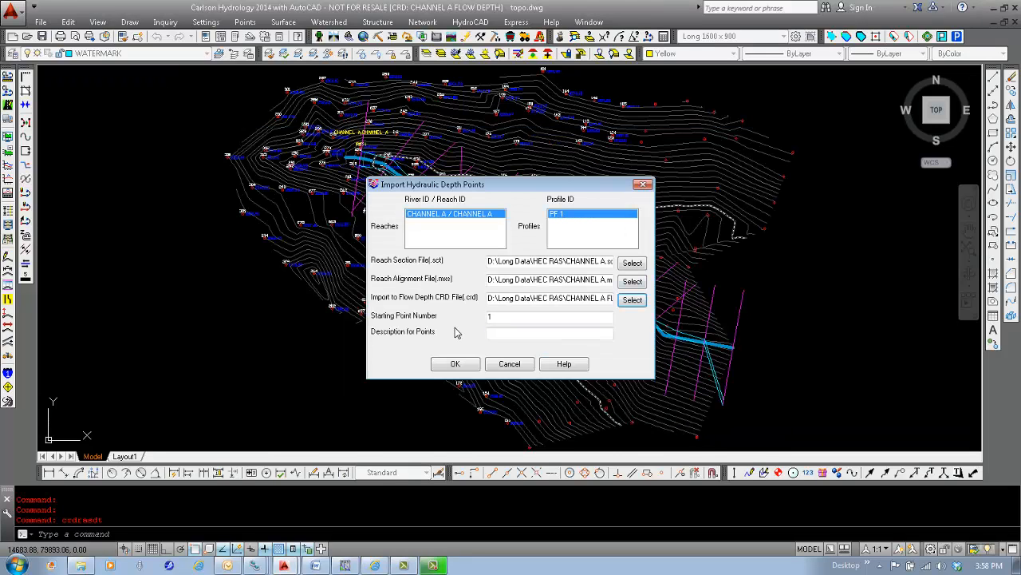
{"action": "left_click", "coordinate": [511, 339]}
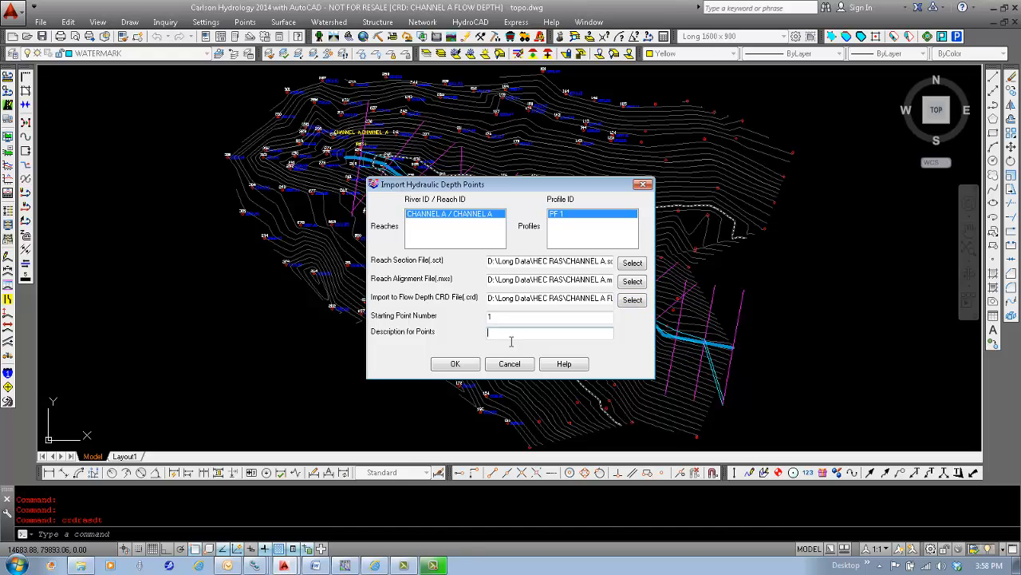
{"action": "type", "text": "FLOW DEPTH"}
{"action": "left_click", "coordinate": [456, 364]}
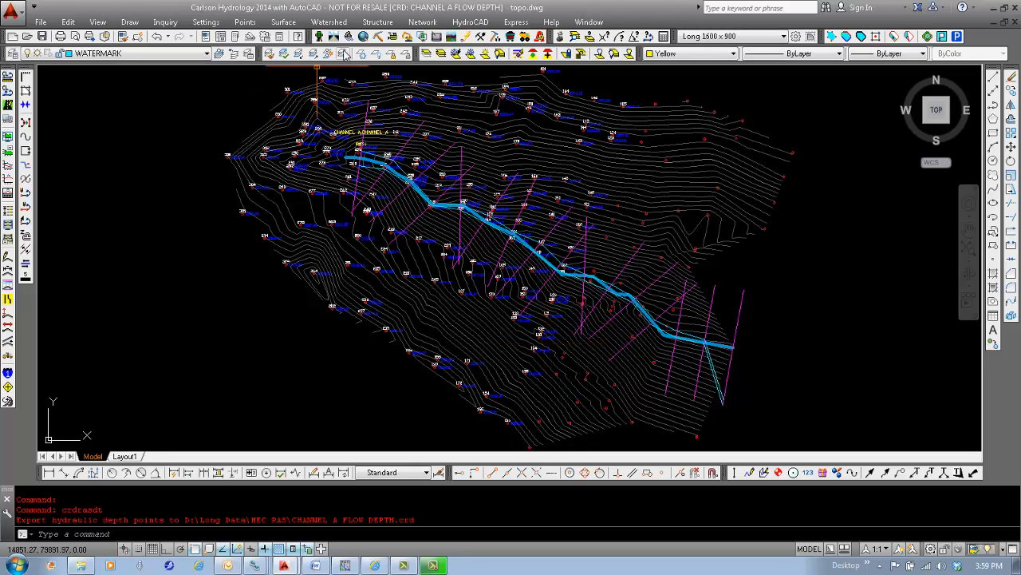
Draw all points from CHANNEL A FLOW DEPTH.crd on the FLOW DEPTH PTS layer and inspect them along the channel.
{"action": "left_click", "coordinate": [247, 23]}
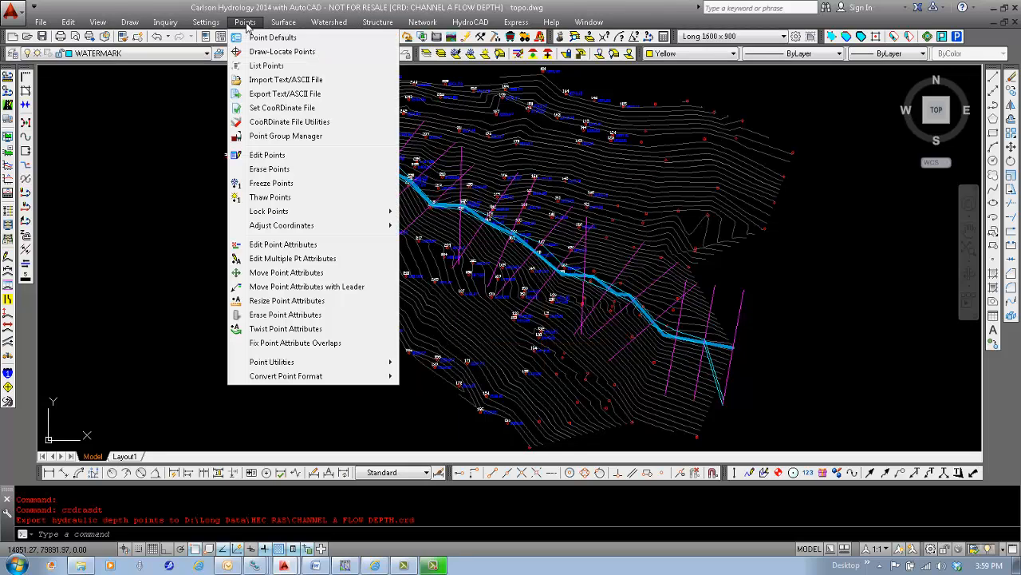
{"action": "left_click", "coordinate": [275, 52]}
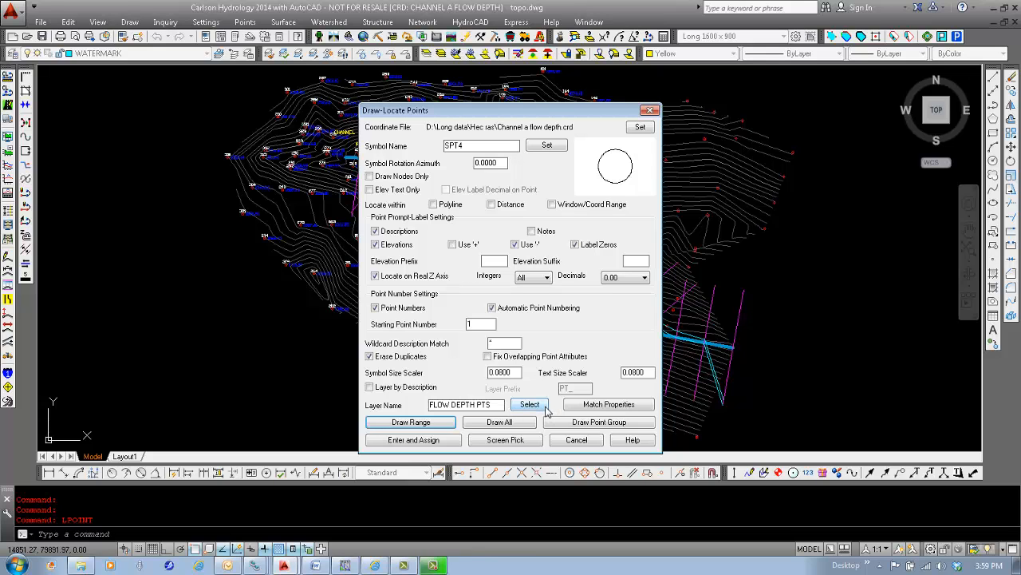
{"action": "left_click", "coordinate": [500, 422]}
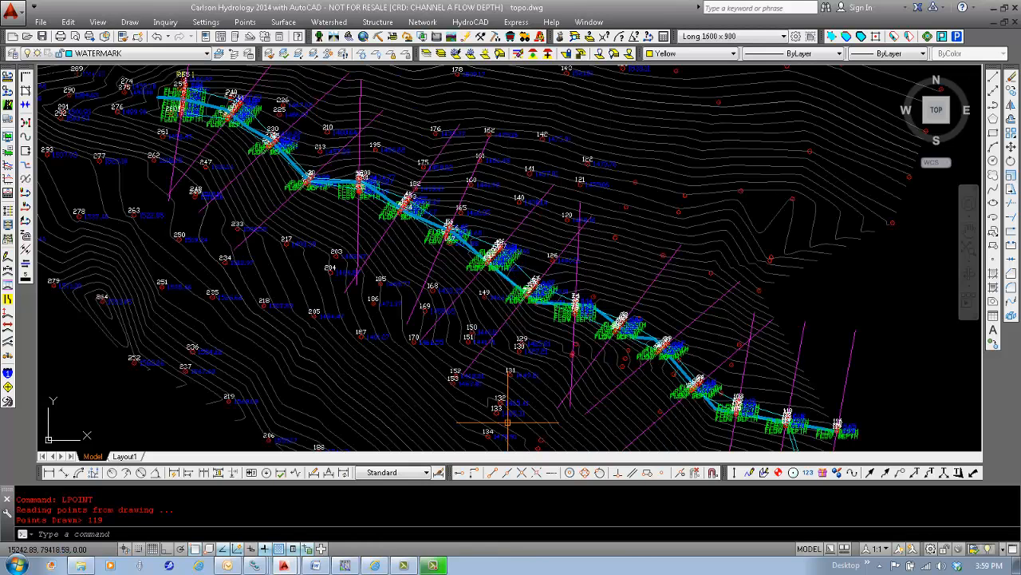
{"action": "scroll", "coordinate": [302, 183], "scroll_direction": "up", "scroll_amount": 8}
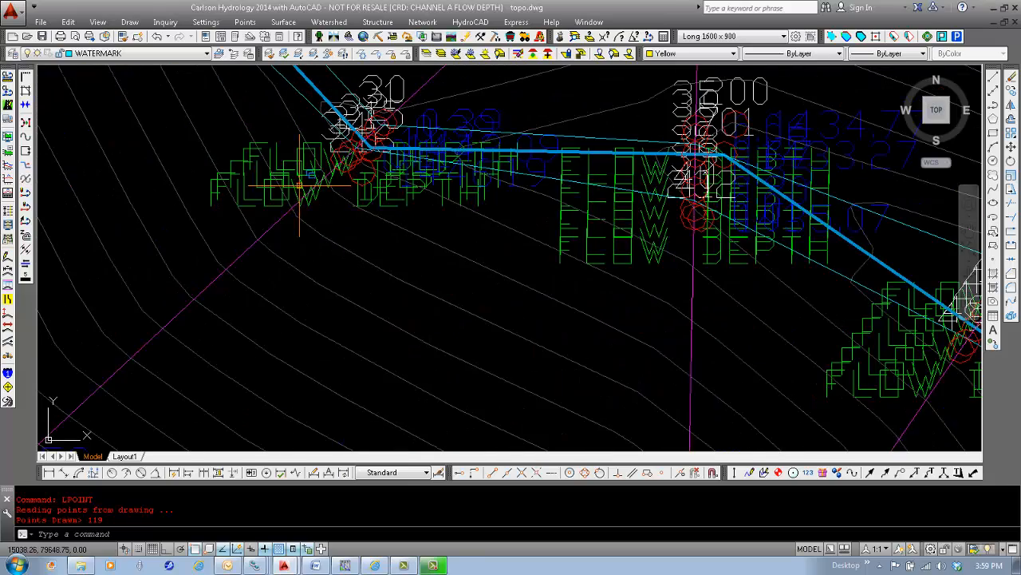
{"action": "scroll", "coordinate": [375, 203], "scroll_direction": "down", "scroll_amount": 5}
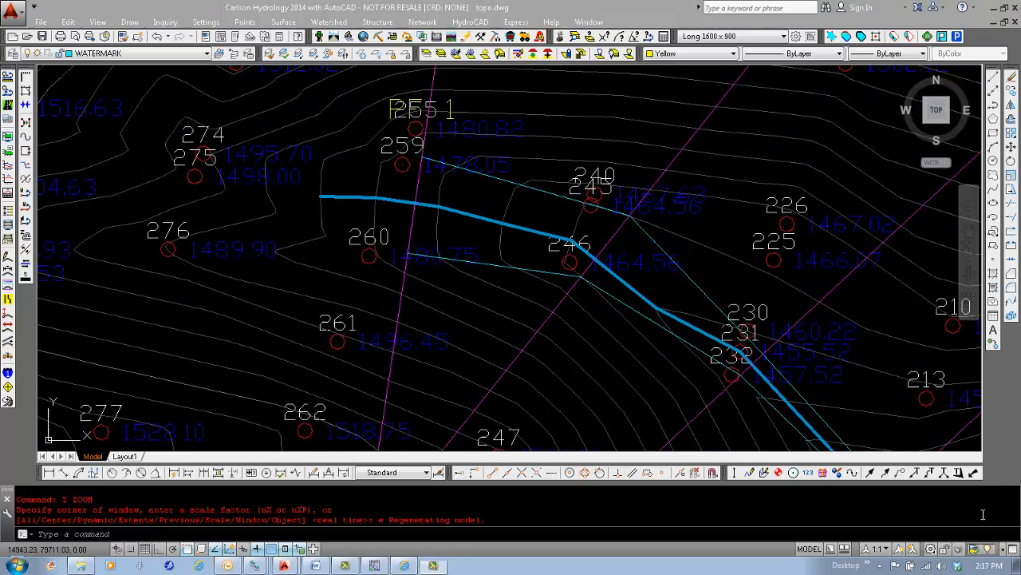